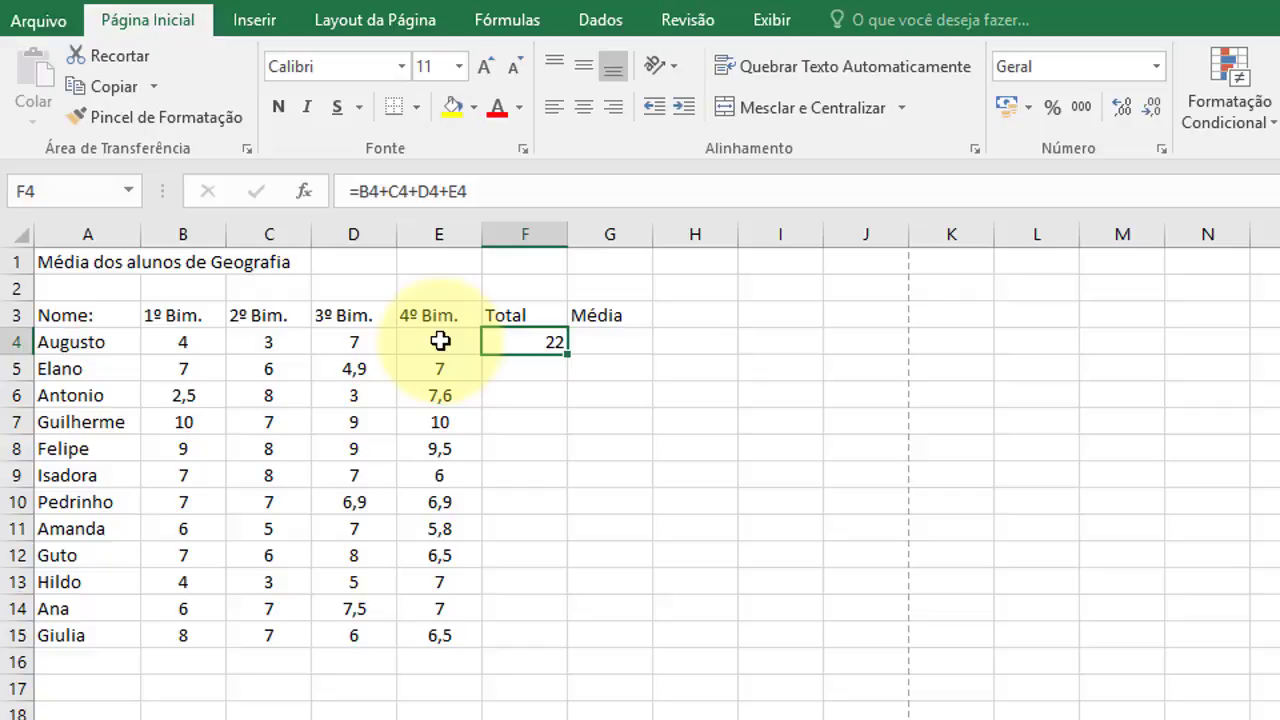
Step: Enter =B5+C5+D5+E5 in F5 to total the four bimester grades, giving 24,9
click(529, 366)
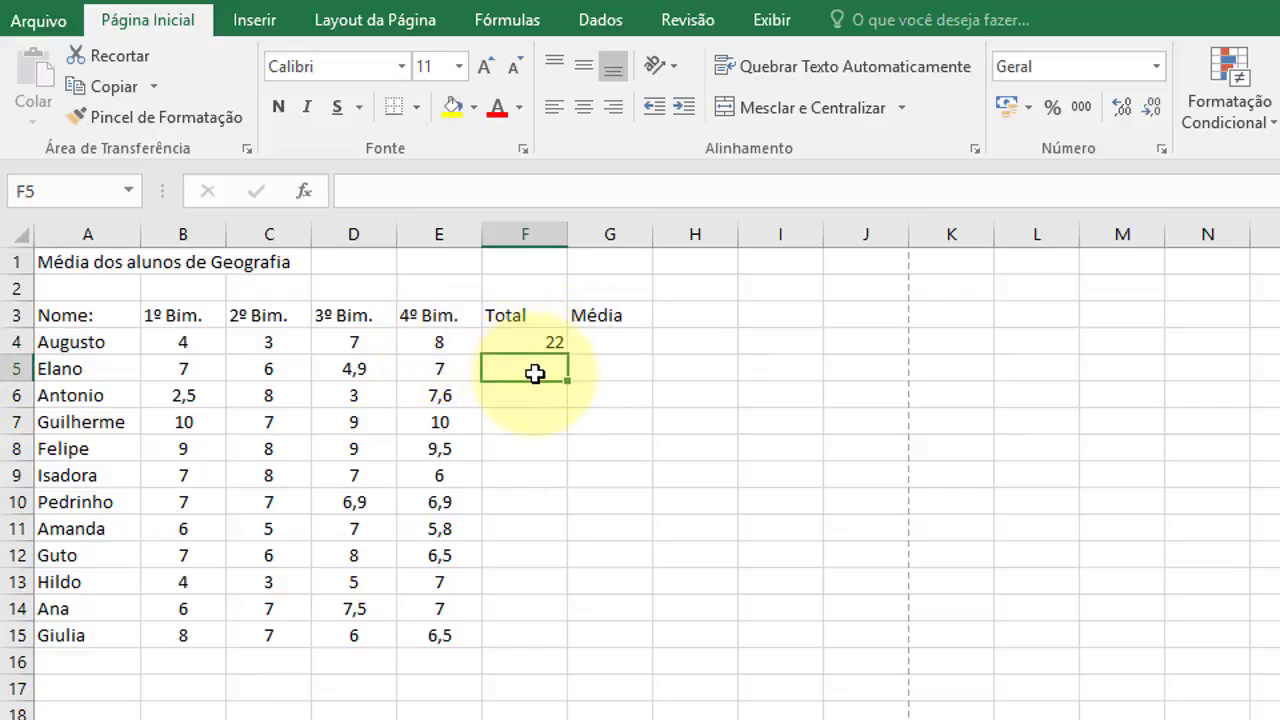
text(=)
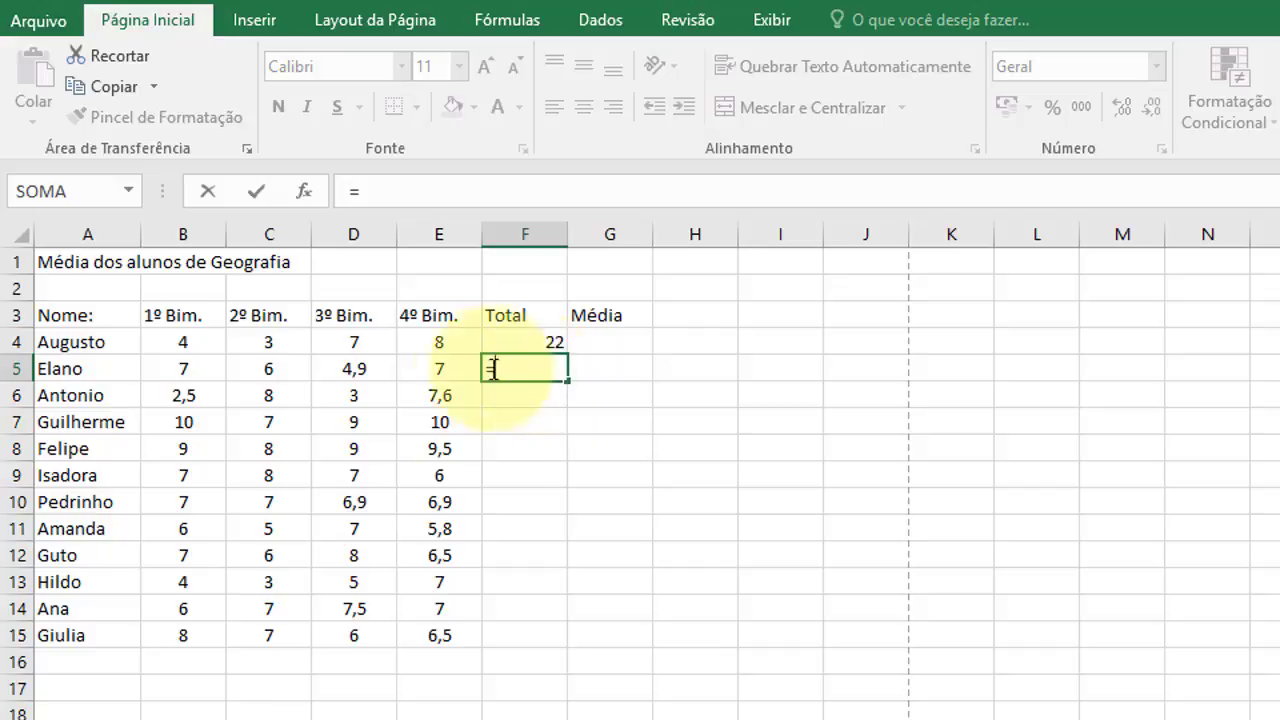
click(170, 370)
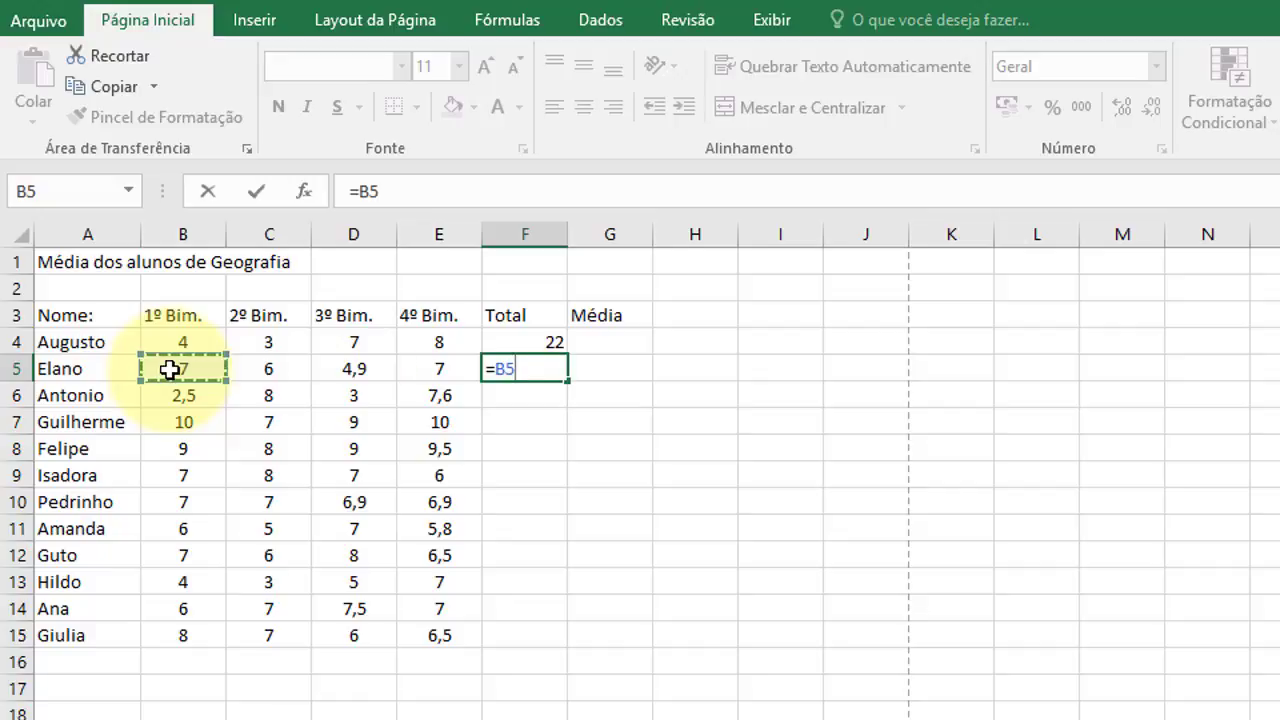
text(+)
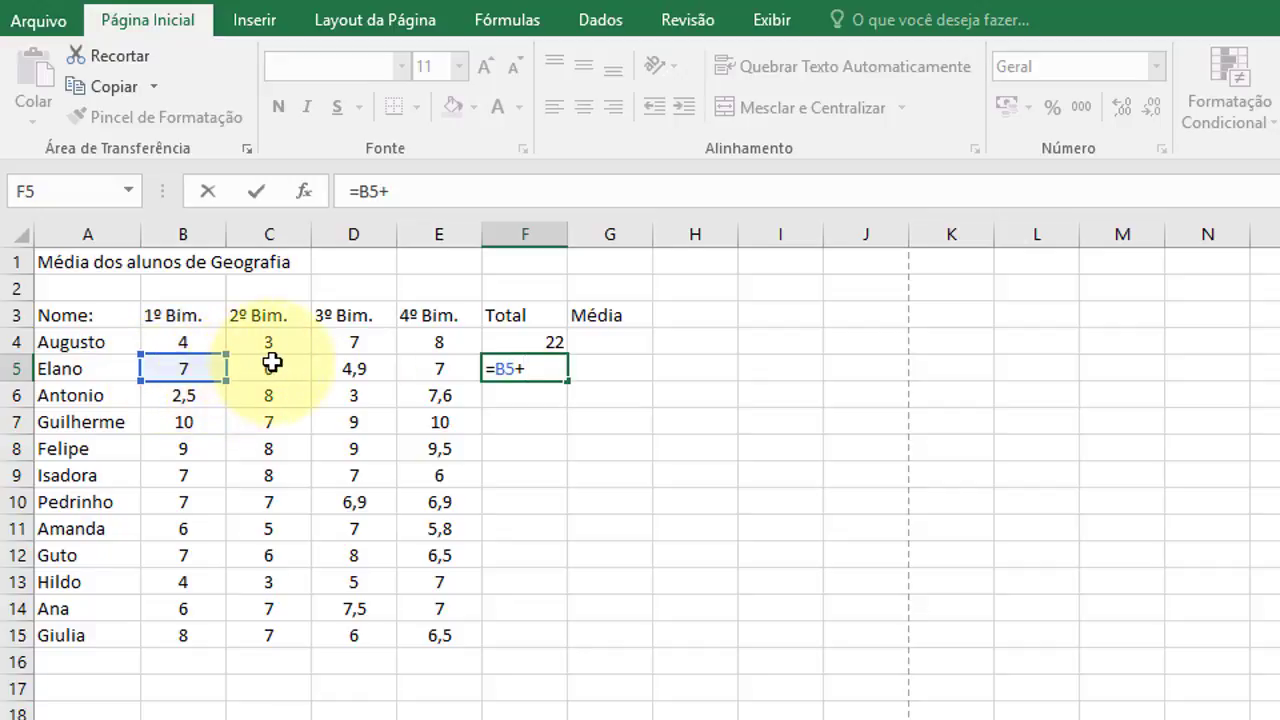
click(272, 365)
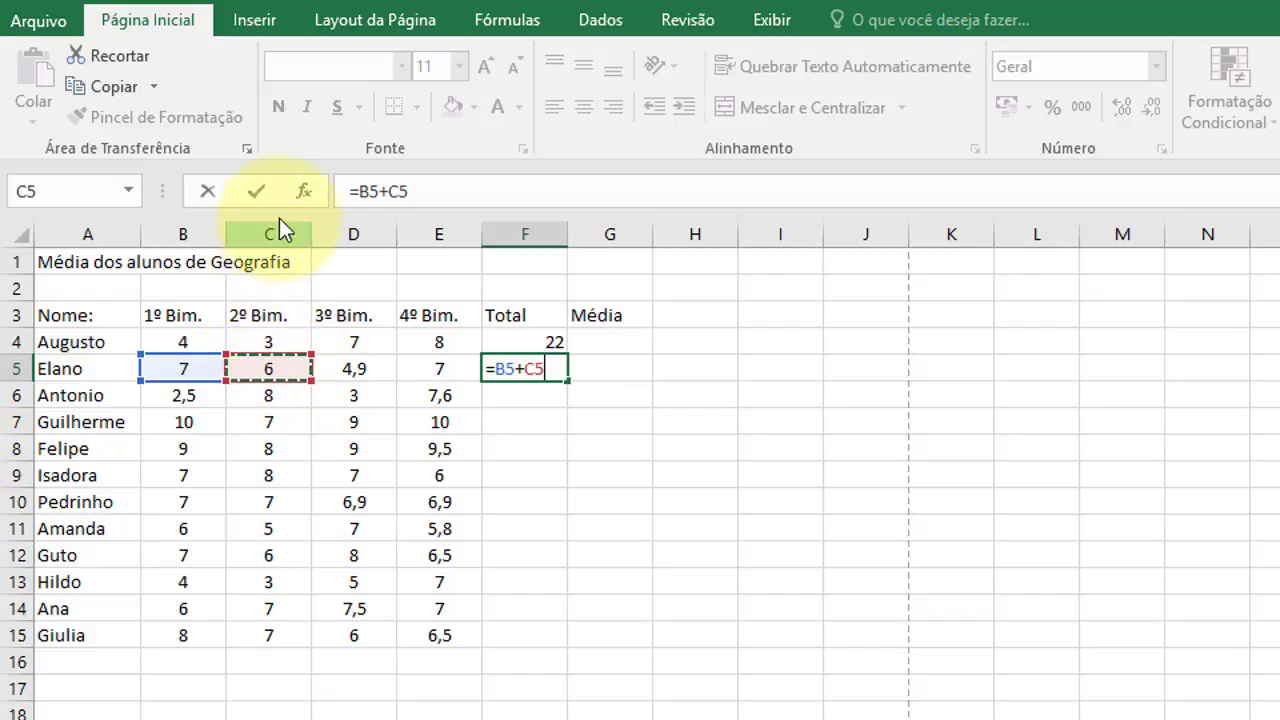
text(+)
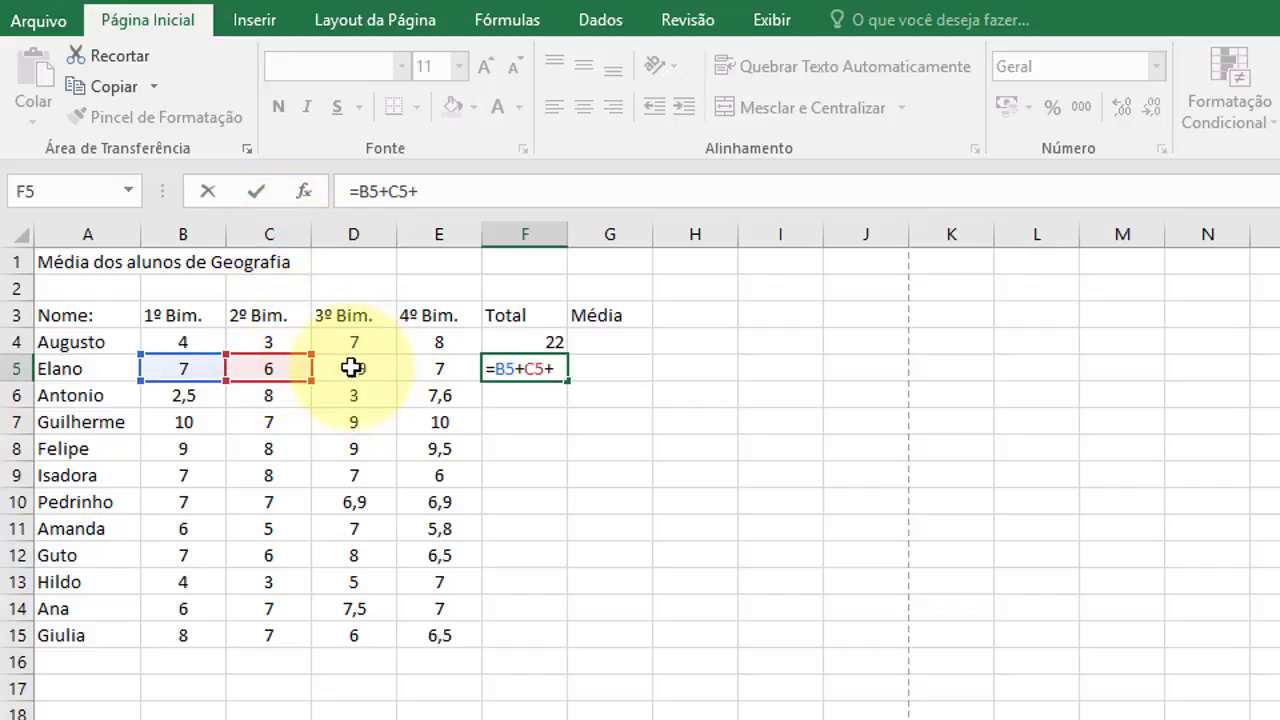
click(352, 368)
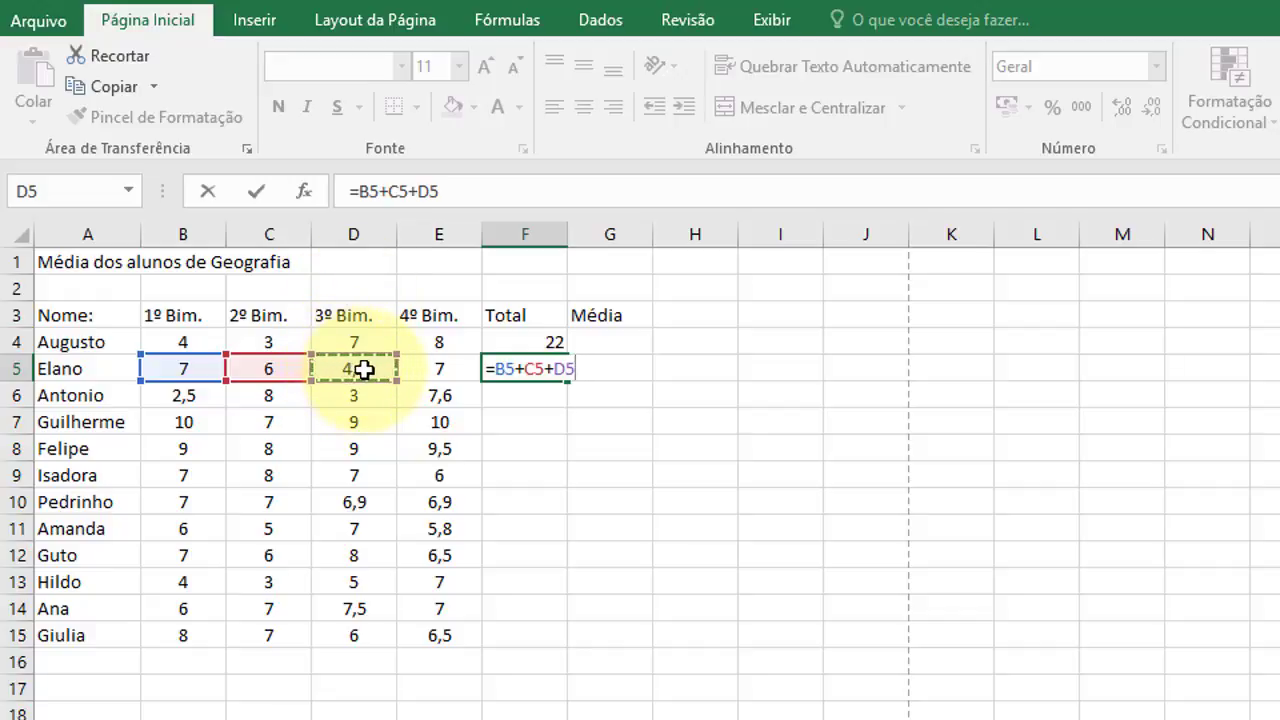
text(+)
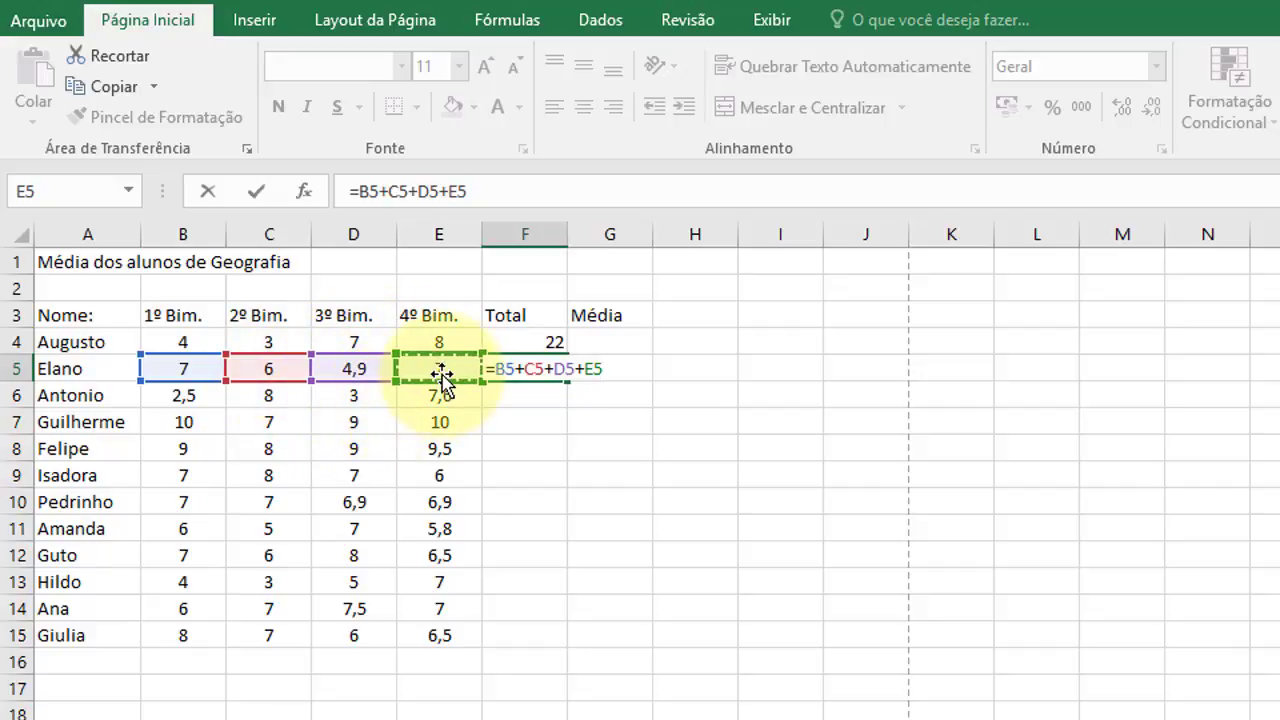
key(Return)
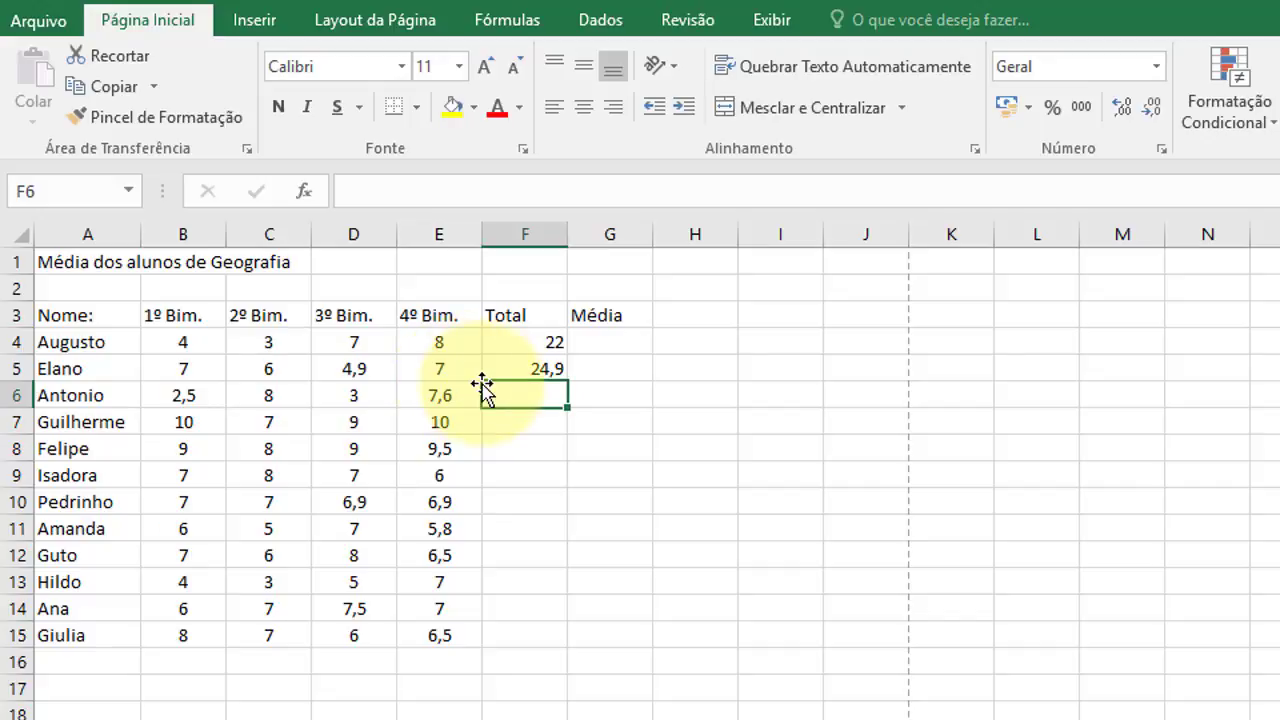
click(505, 366)
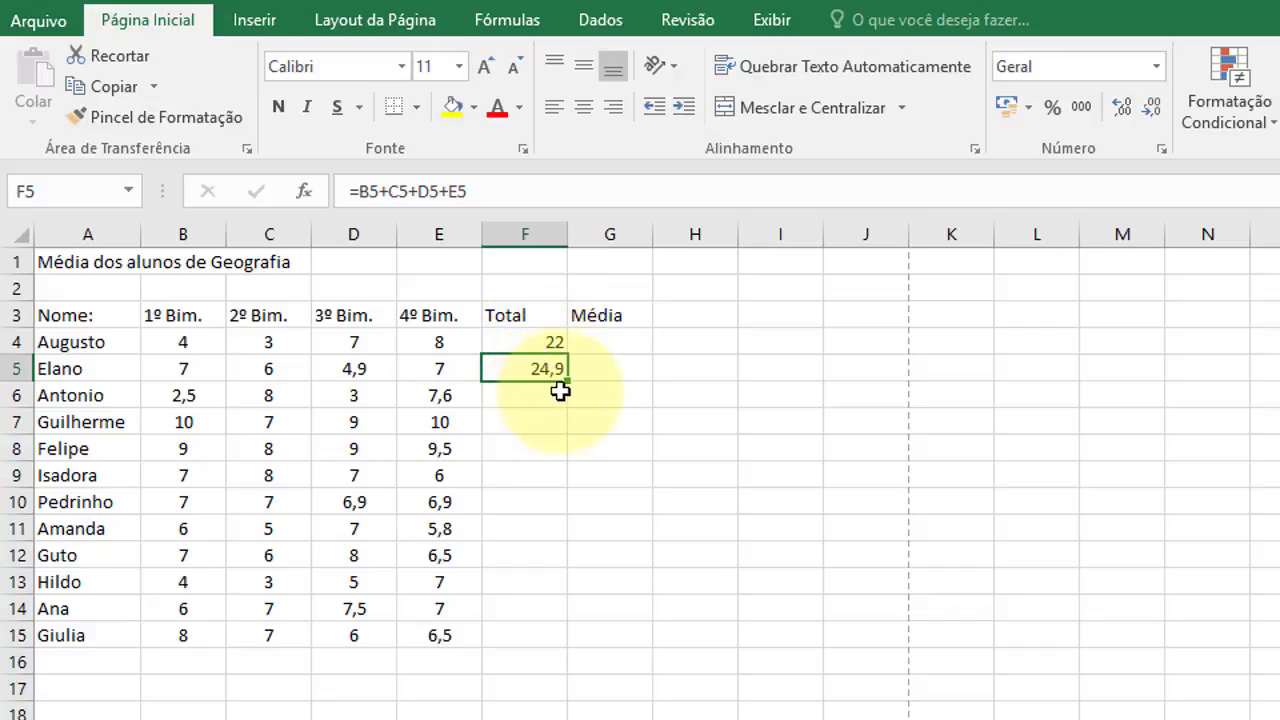
Step: Fill F5's total formula down to F15 and check the formulas in F5 through F7
drag(568, 381, 580, 660)
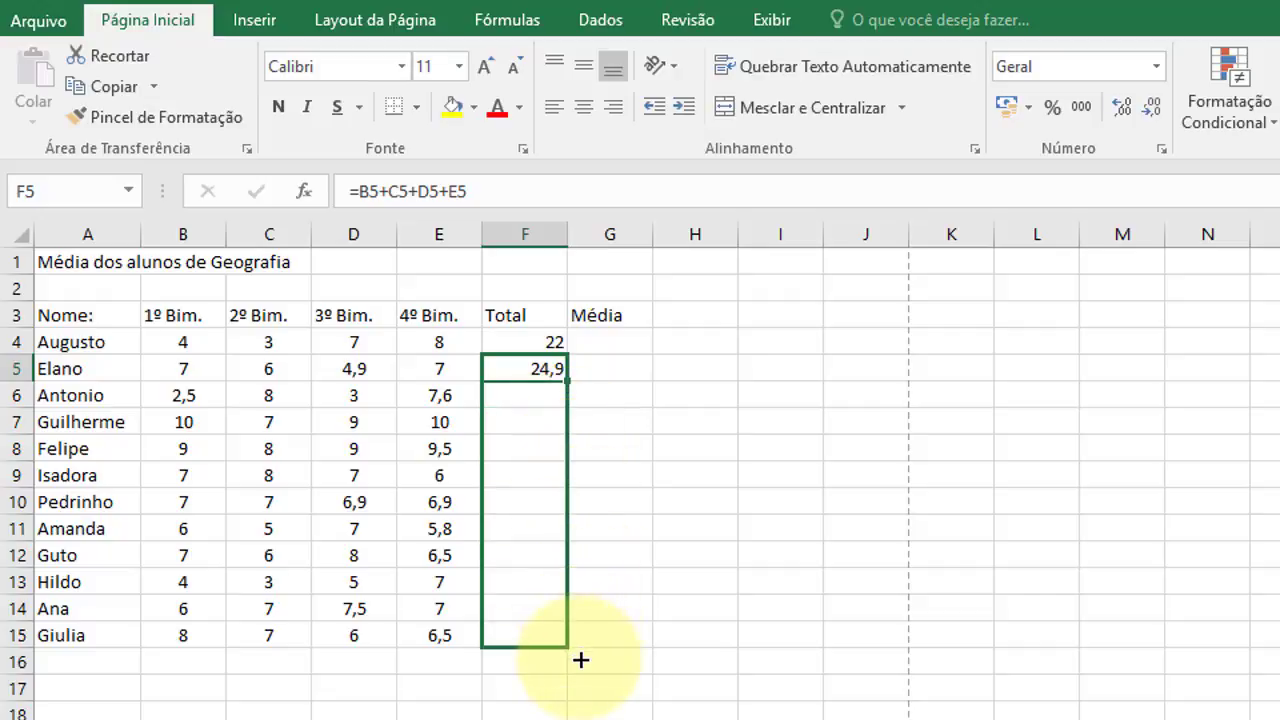
drag(580, 660, 581, 660)
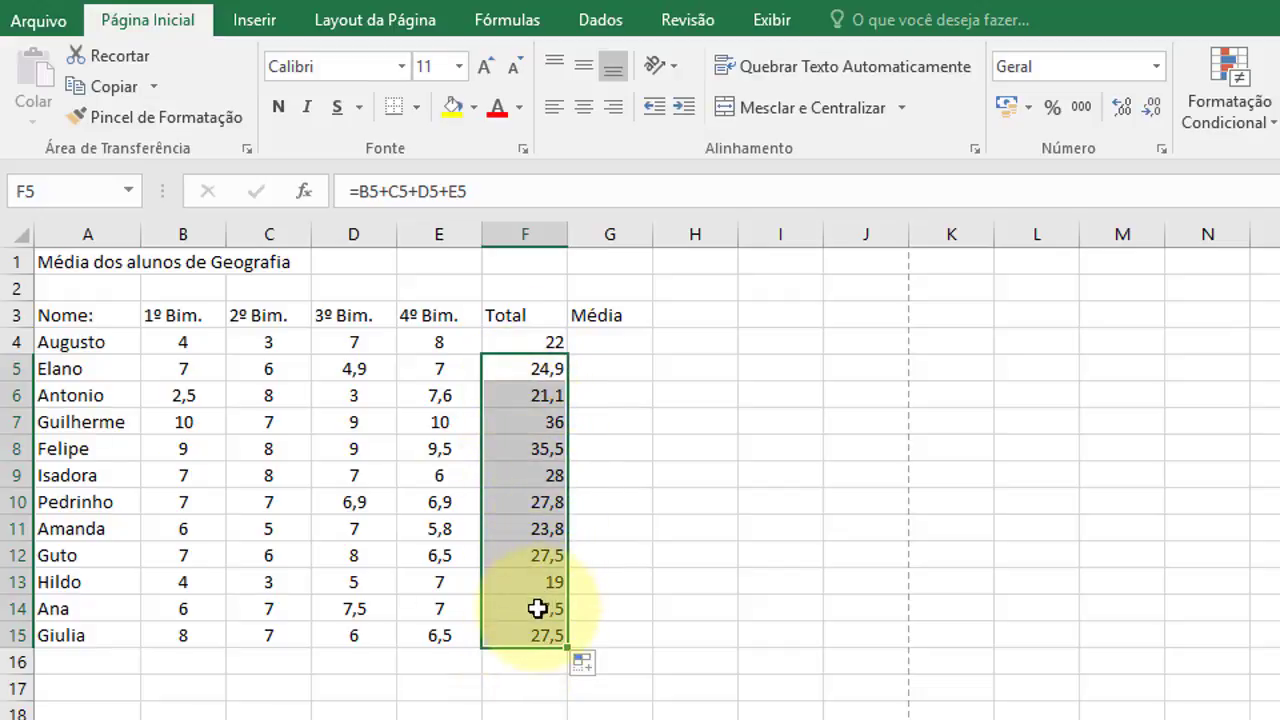
click(500, 368)
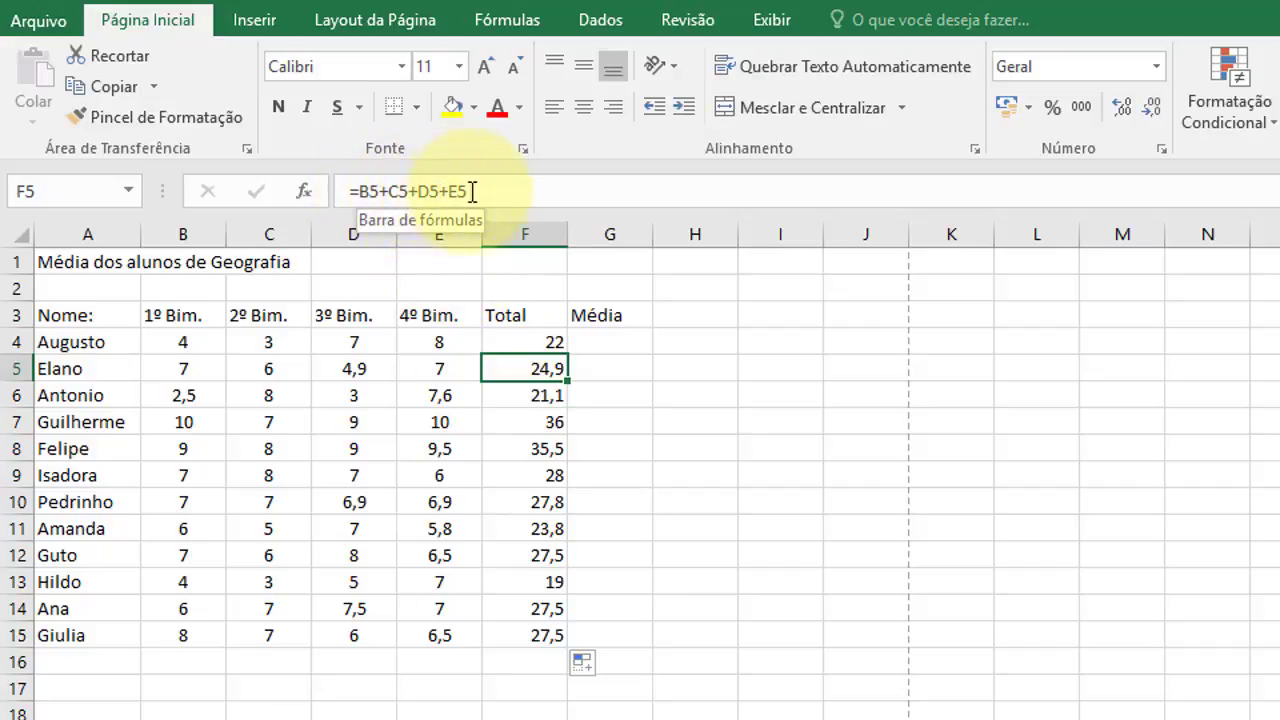
click(550, 396)
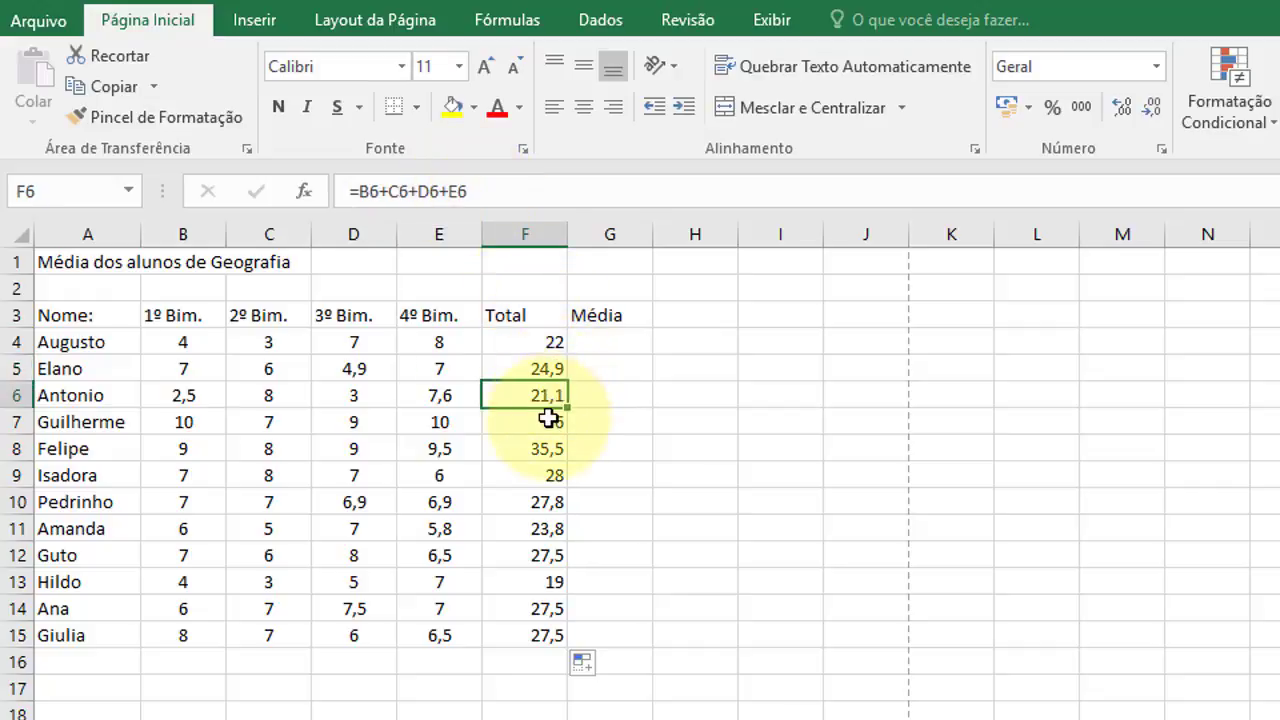
click(551, 421)
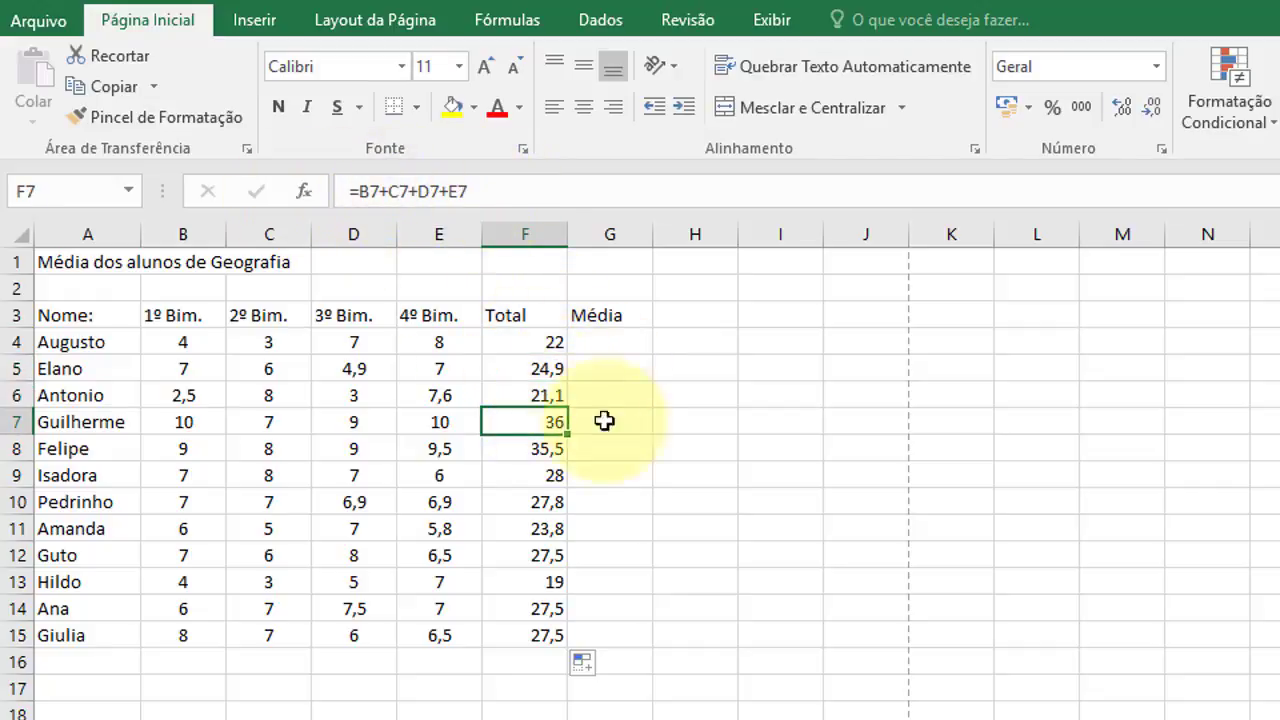
Step: Check the copied total formulas in F8 through F15
click(543, 451)
click(541, 473)
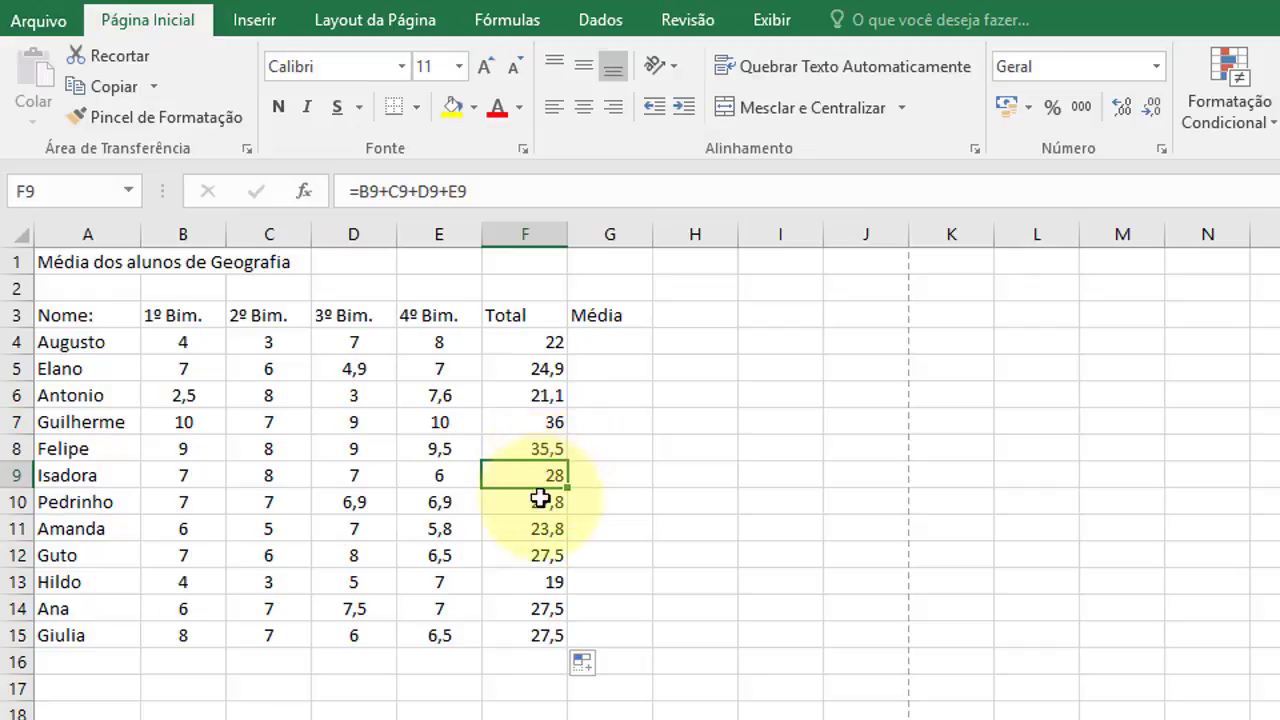
click(540, 500)
click(540, 527)
click(541, 554)
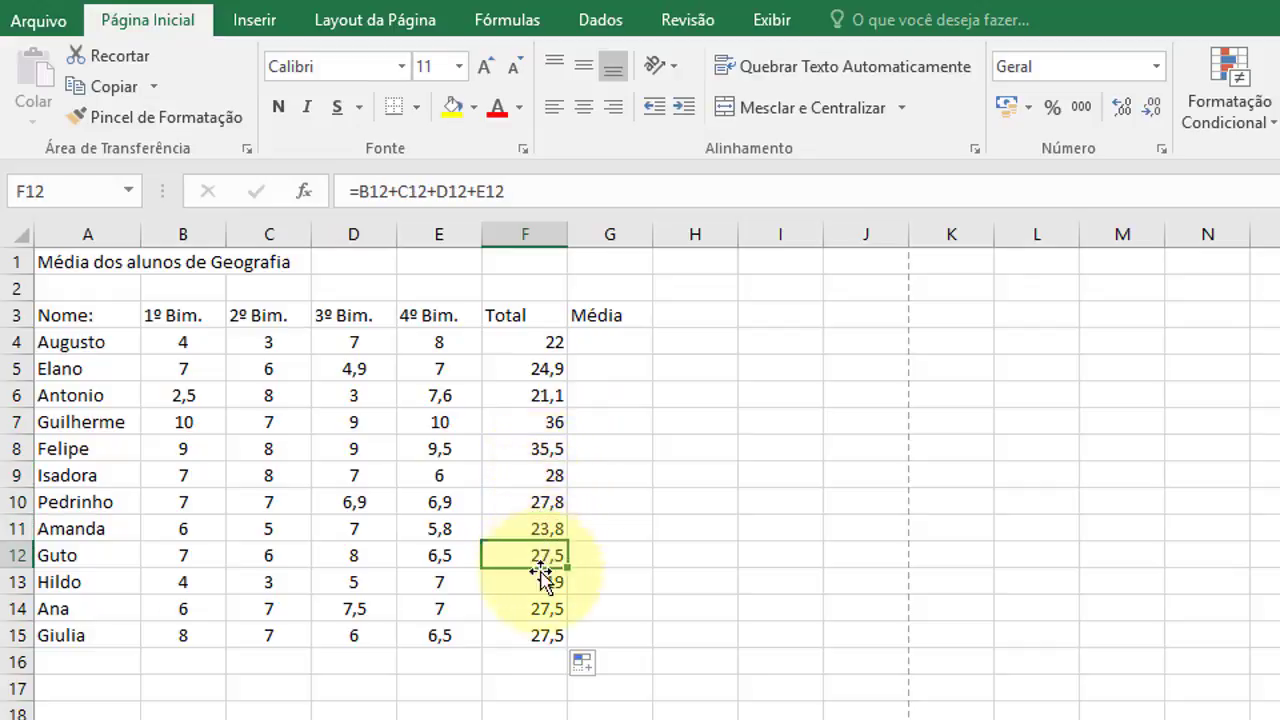
click(542, 579)
click(540, 610)
click(540, 636)
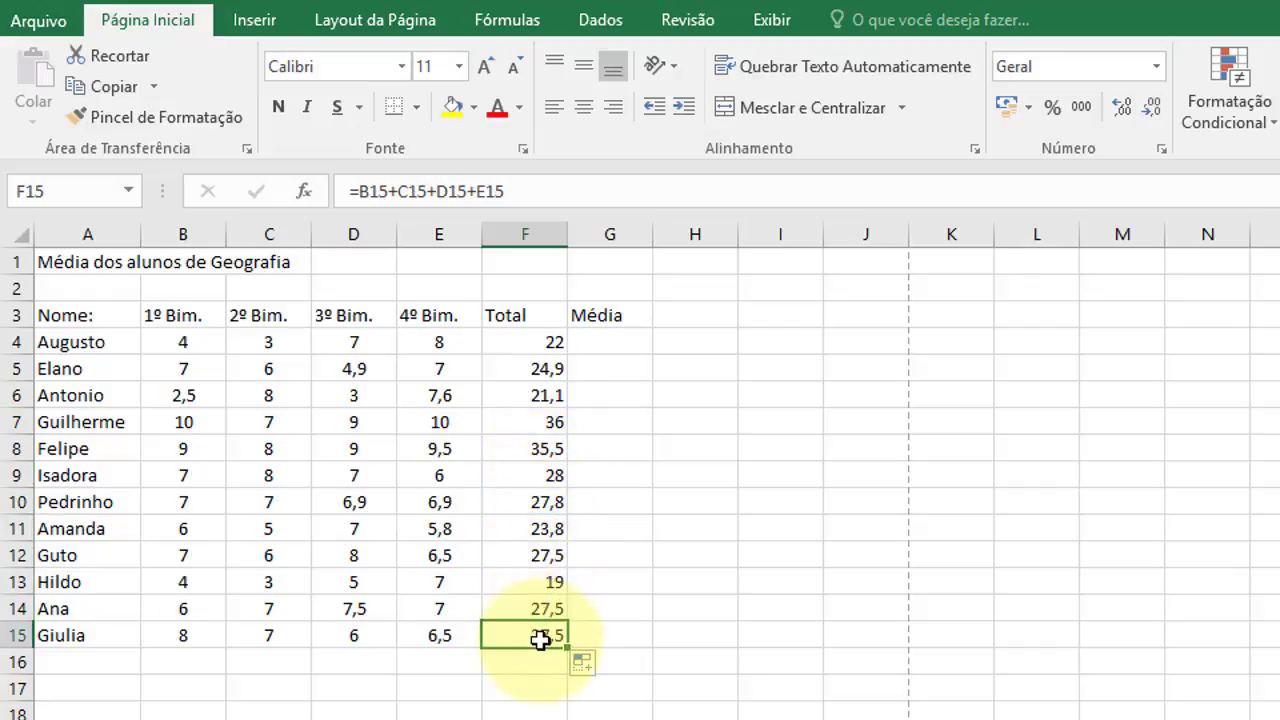
Step: Delete the totals in F5:F15 and fill F4's formula down through F15
drag(526, 382, 523, 634)
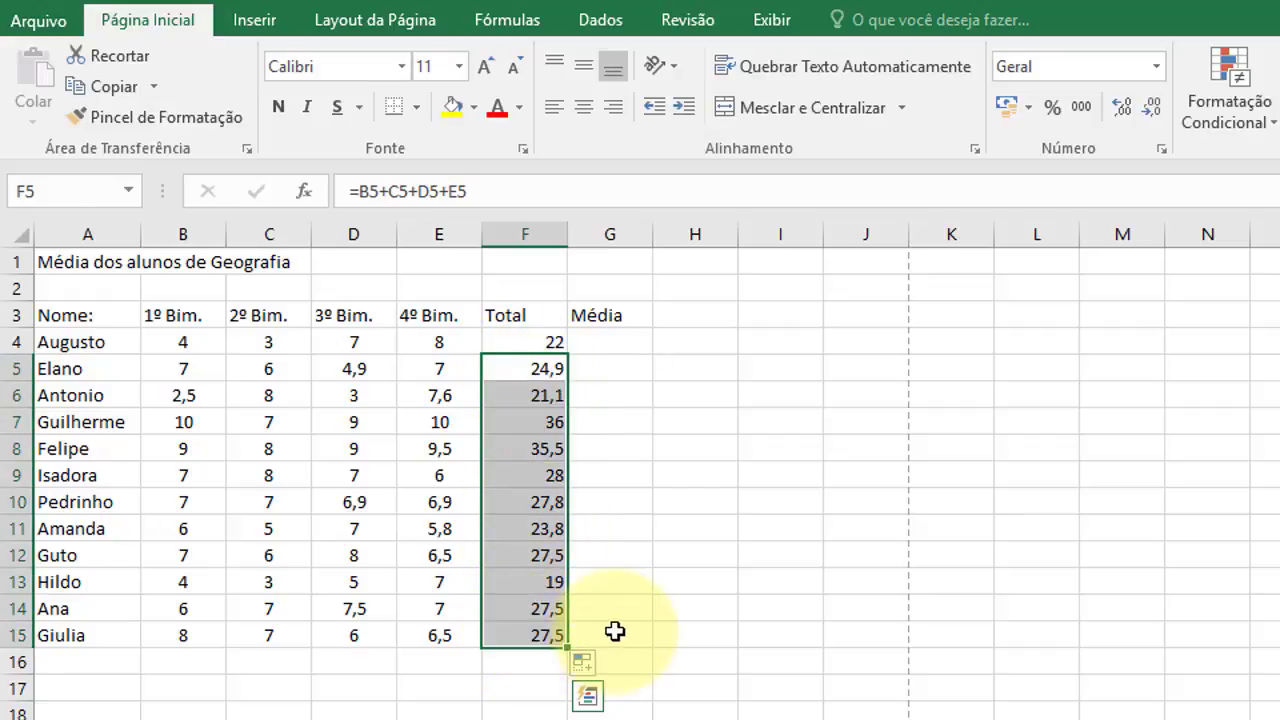
key(Delete)
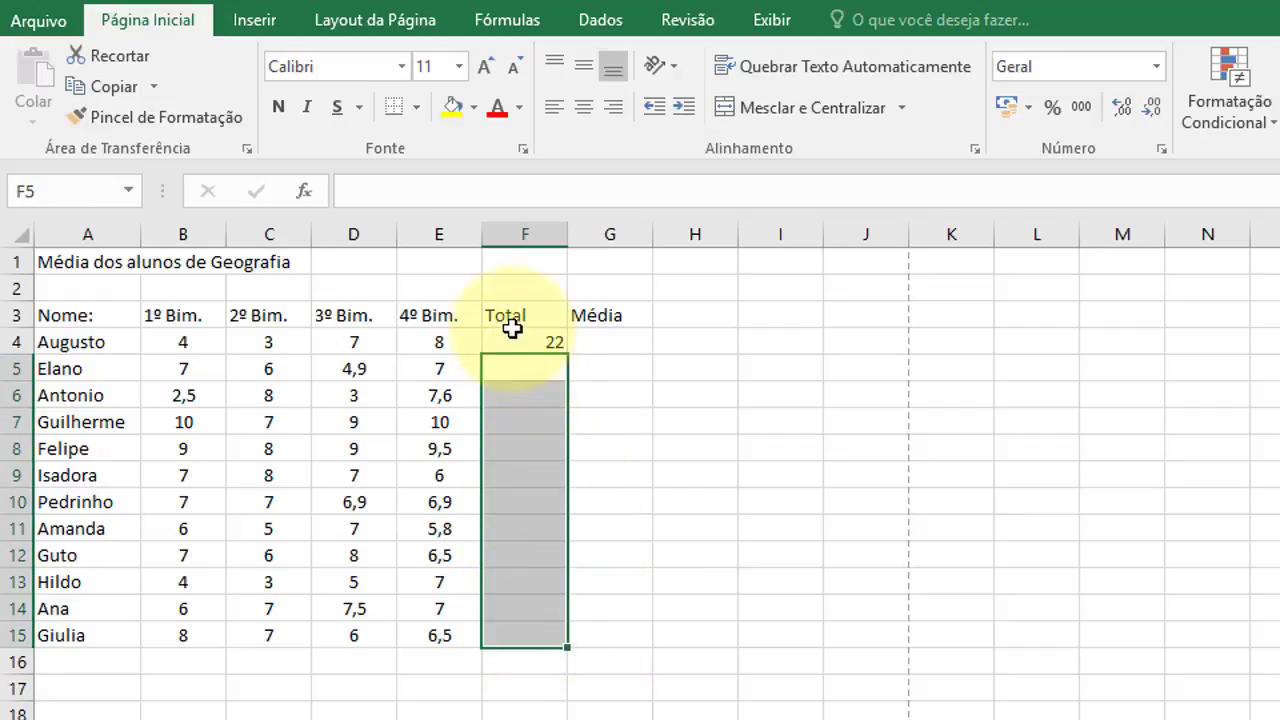
click(512, 338)
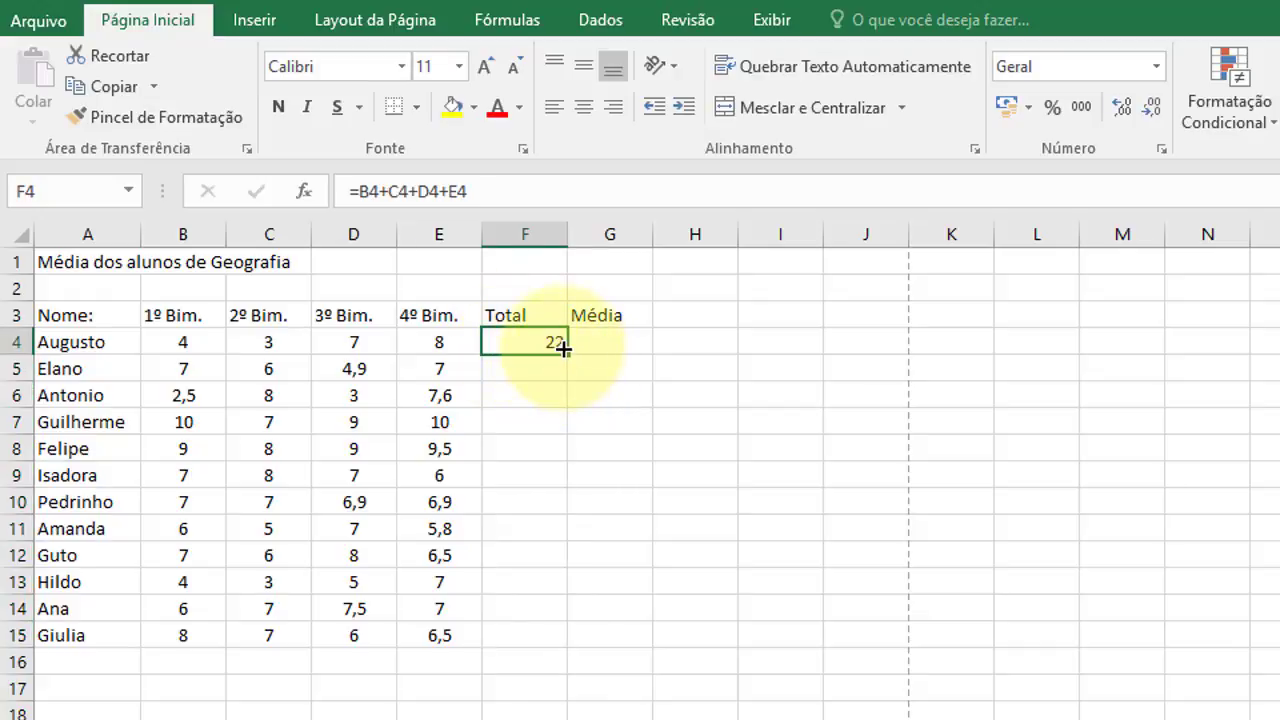
drag(563, 352, 568, 652)
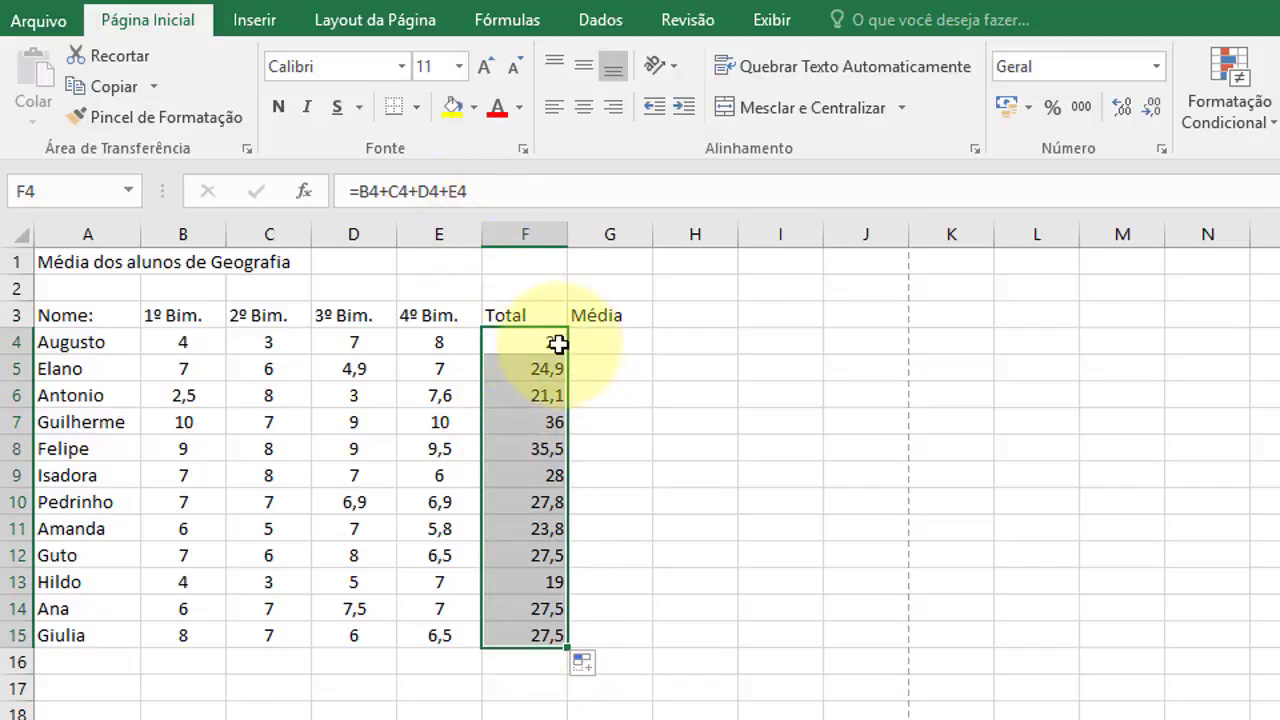
click(394, 611)
click(279, 445)
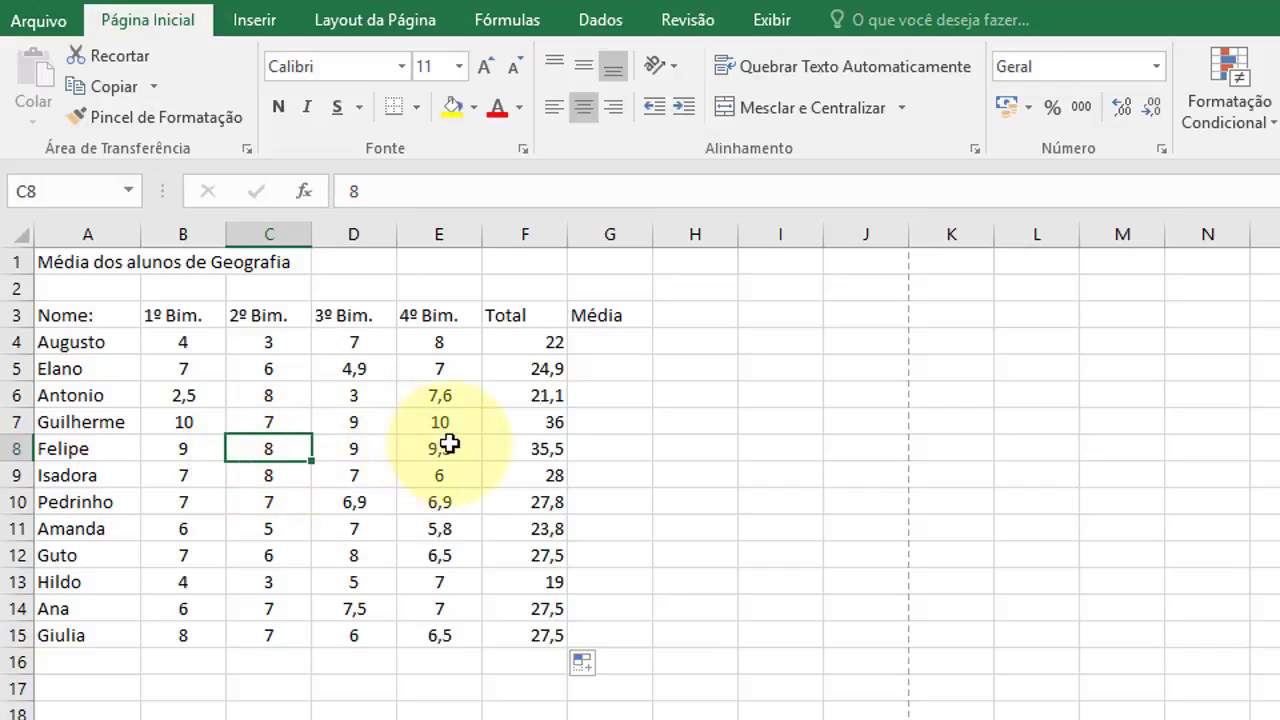
key(F2)
text(,)
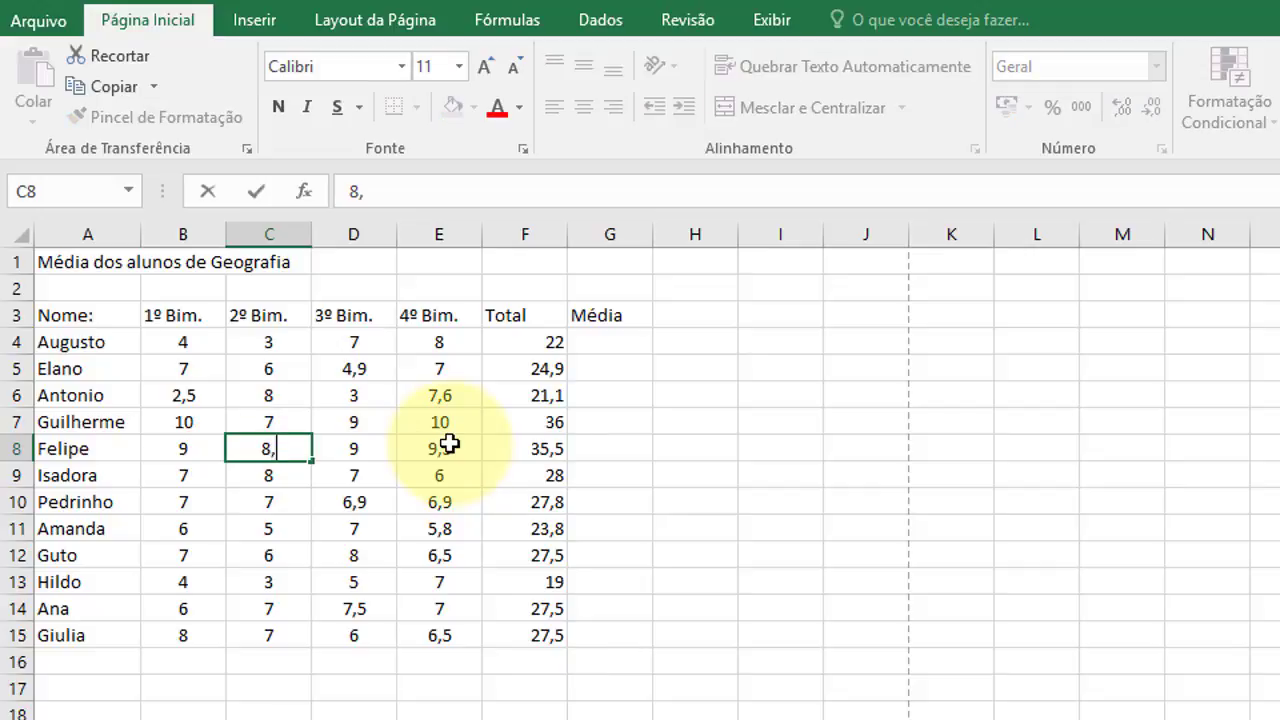
text(3)
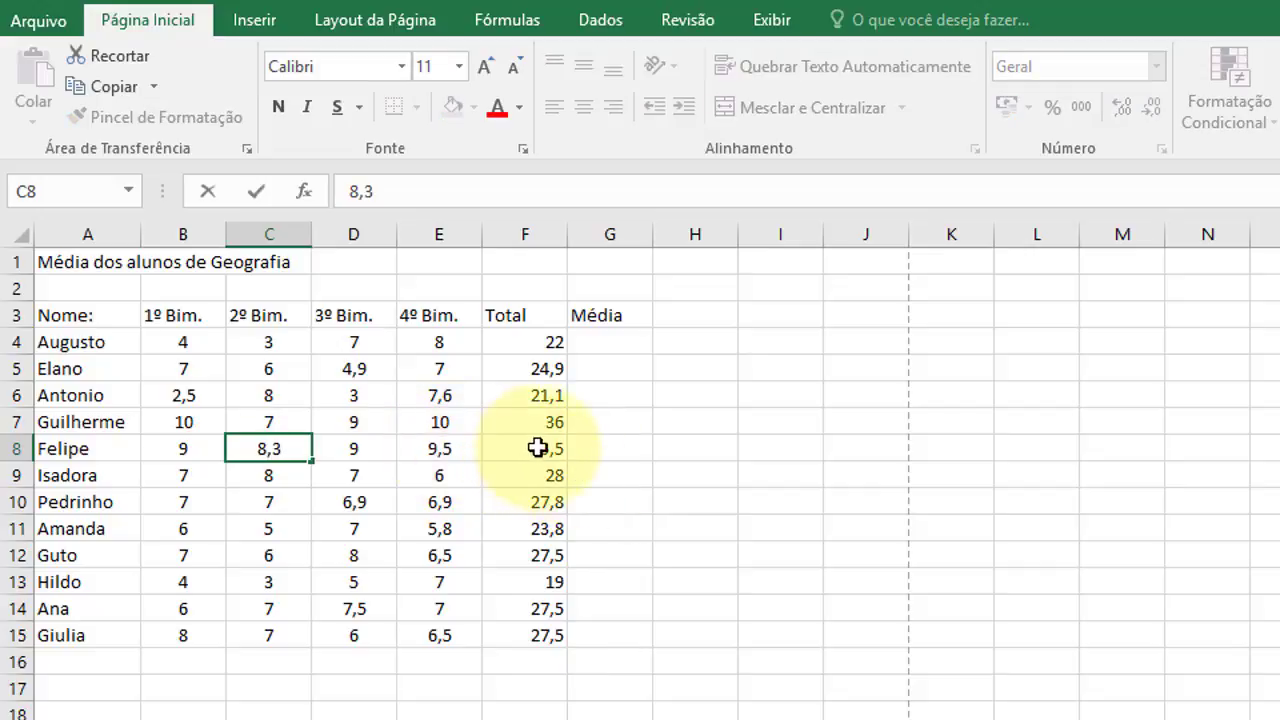
key(Return)
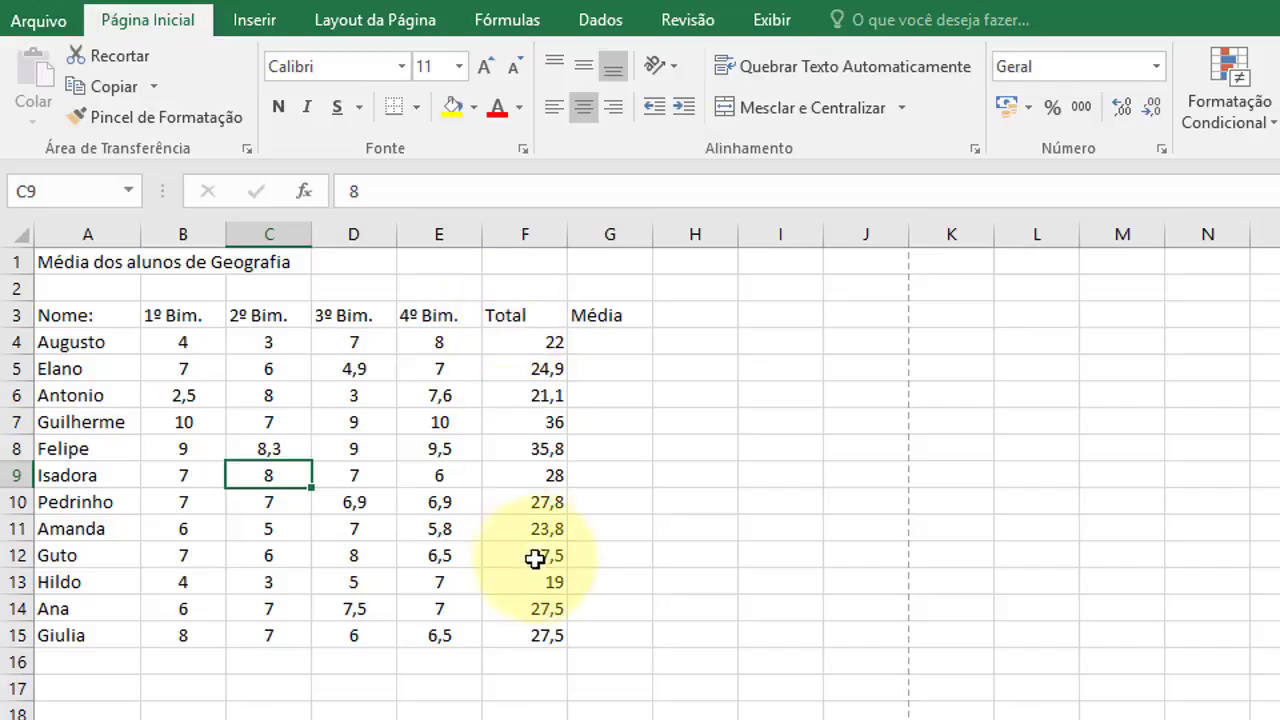
click(526, 344)
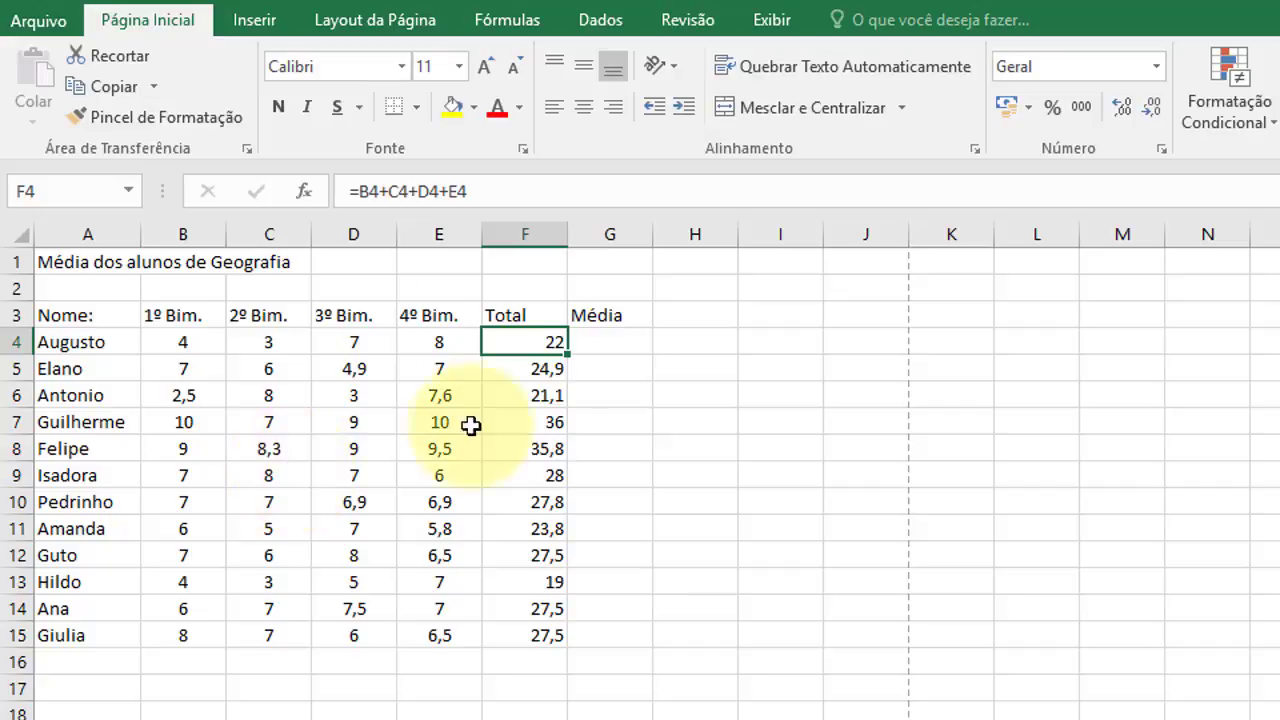
click(534, 366)
click(533, 464)
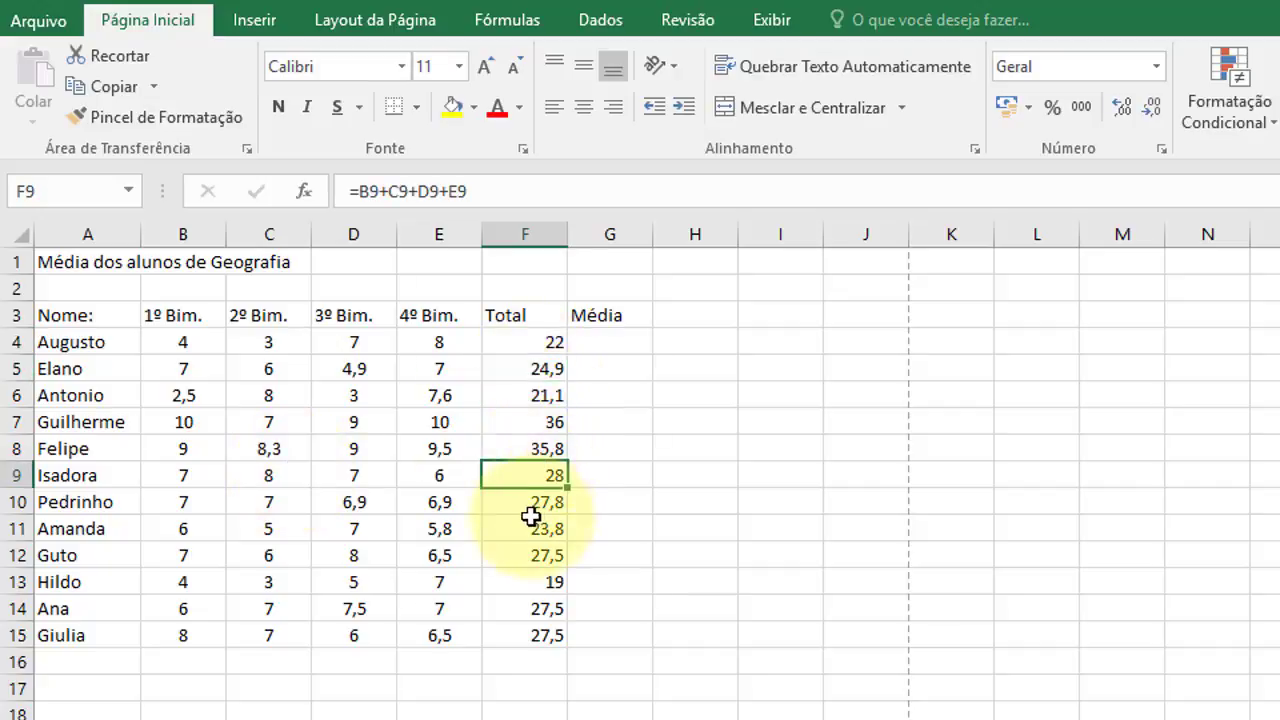
click(530, 342)
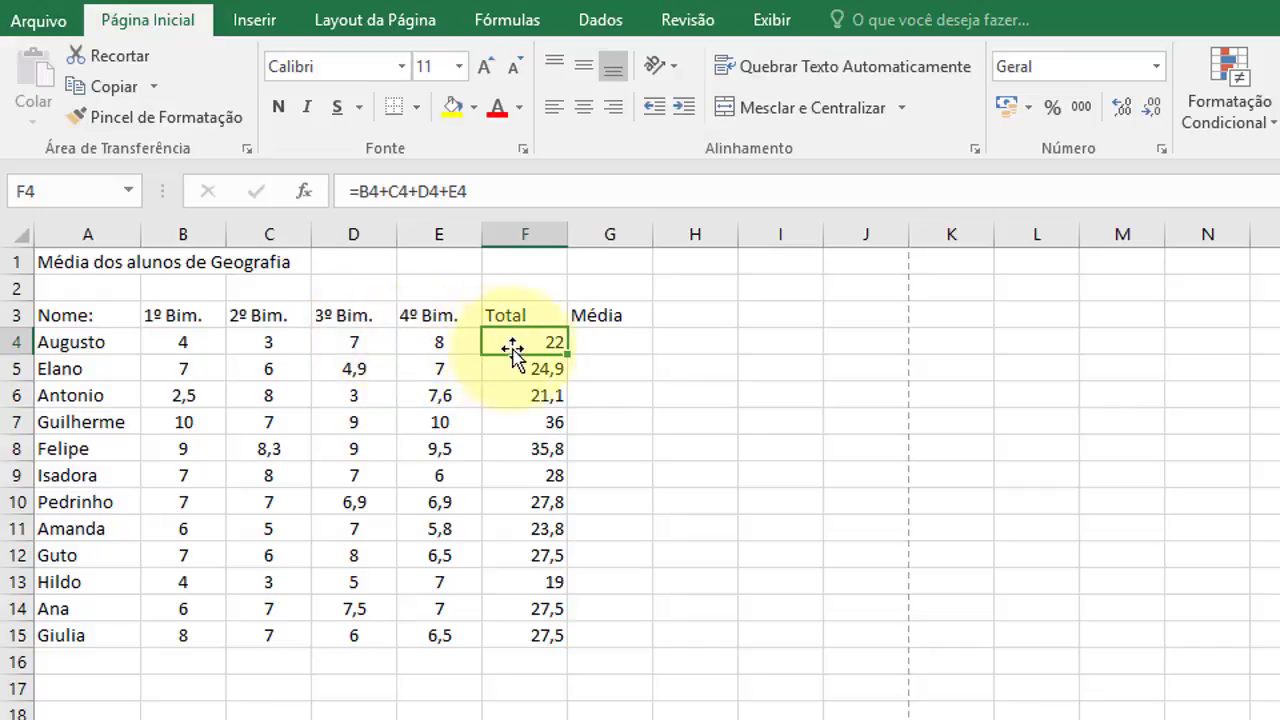
Step: Delete all totals in F4:F15, leaving F4 selected
drag(522, 341, 558, 637)
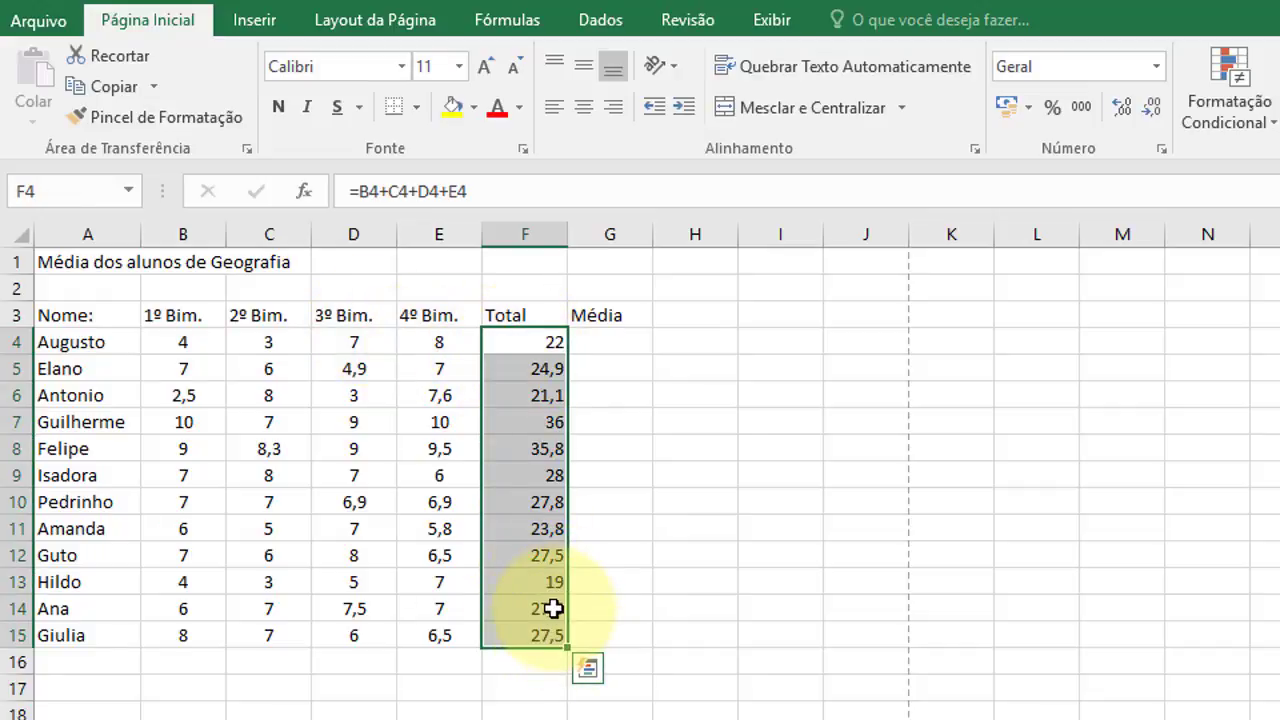
key(Delete)
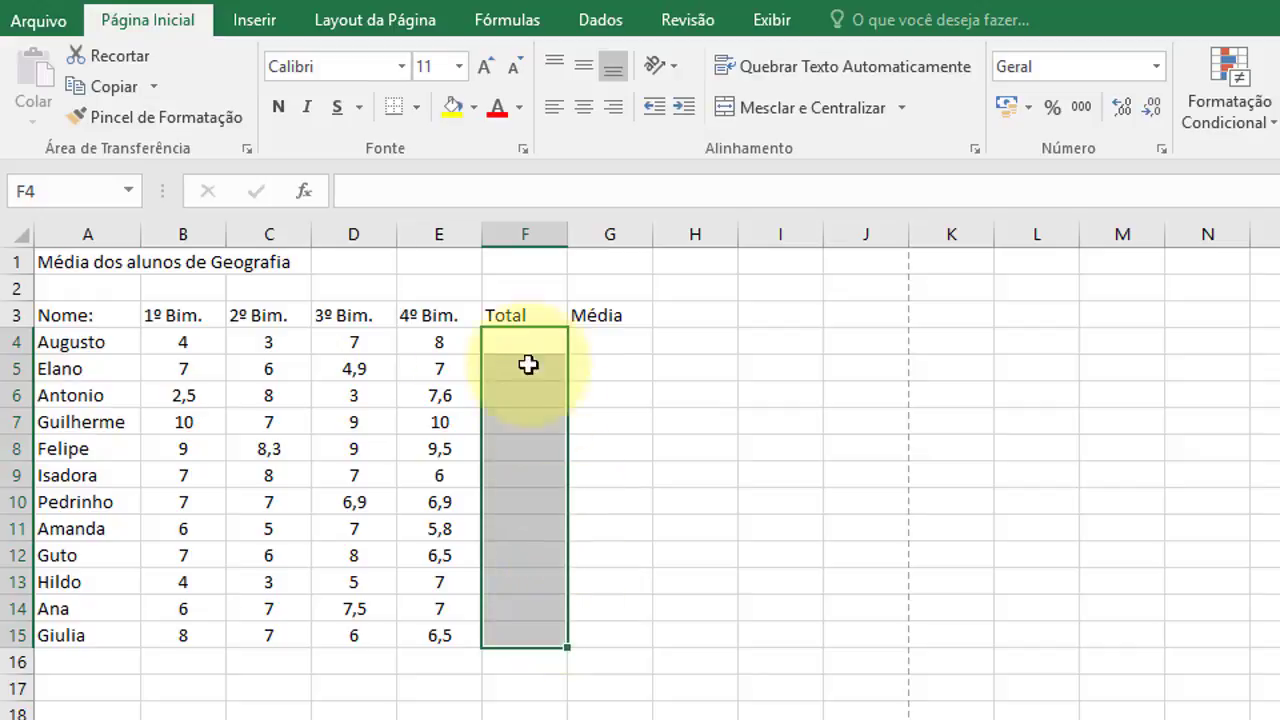
click(523, 336)
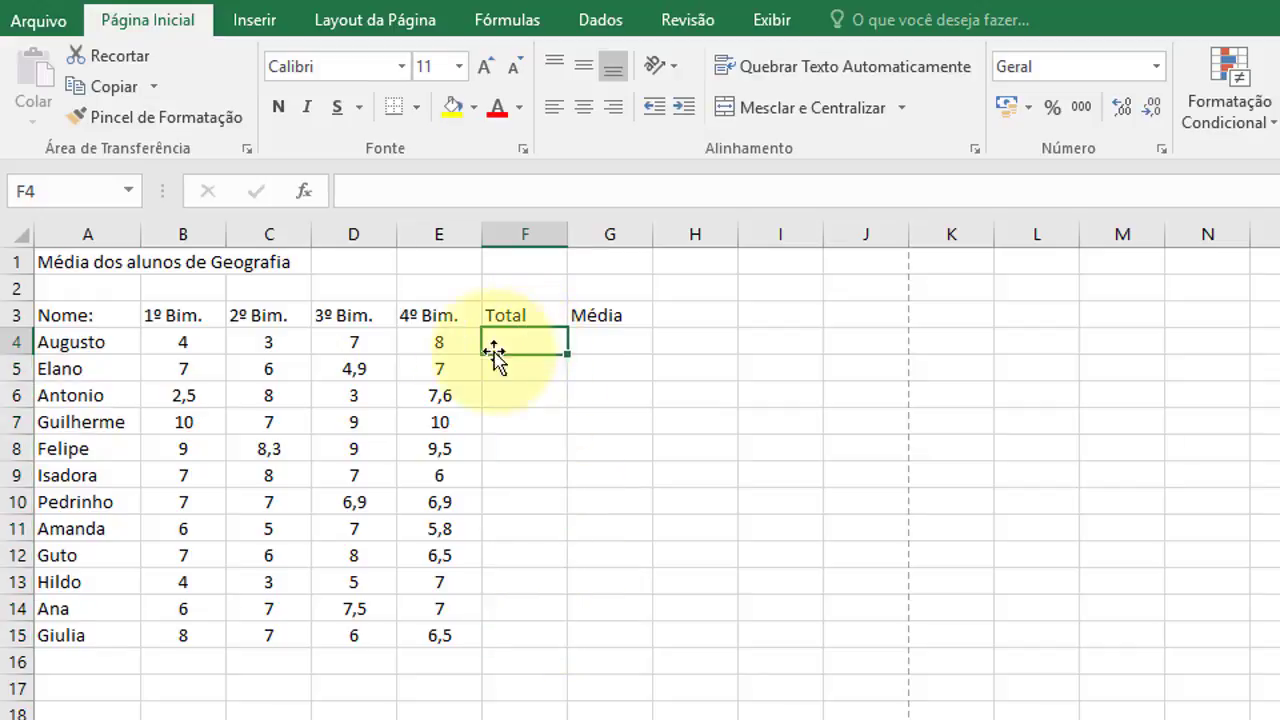
Step: Type =SOMA( in F4, correcting the mistyped function name along the way
text(=)
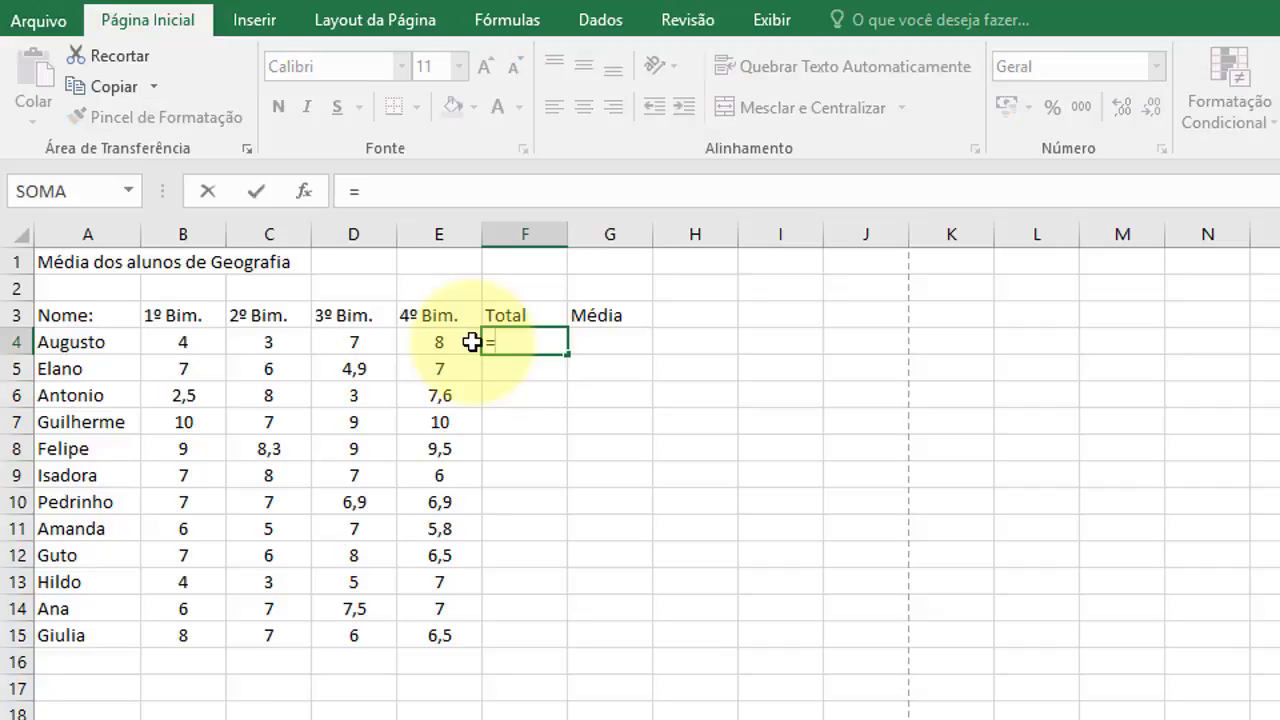
text(s)
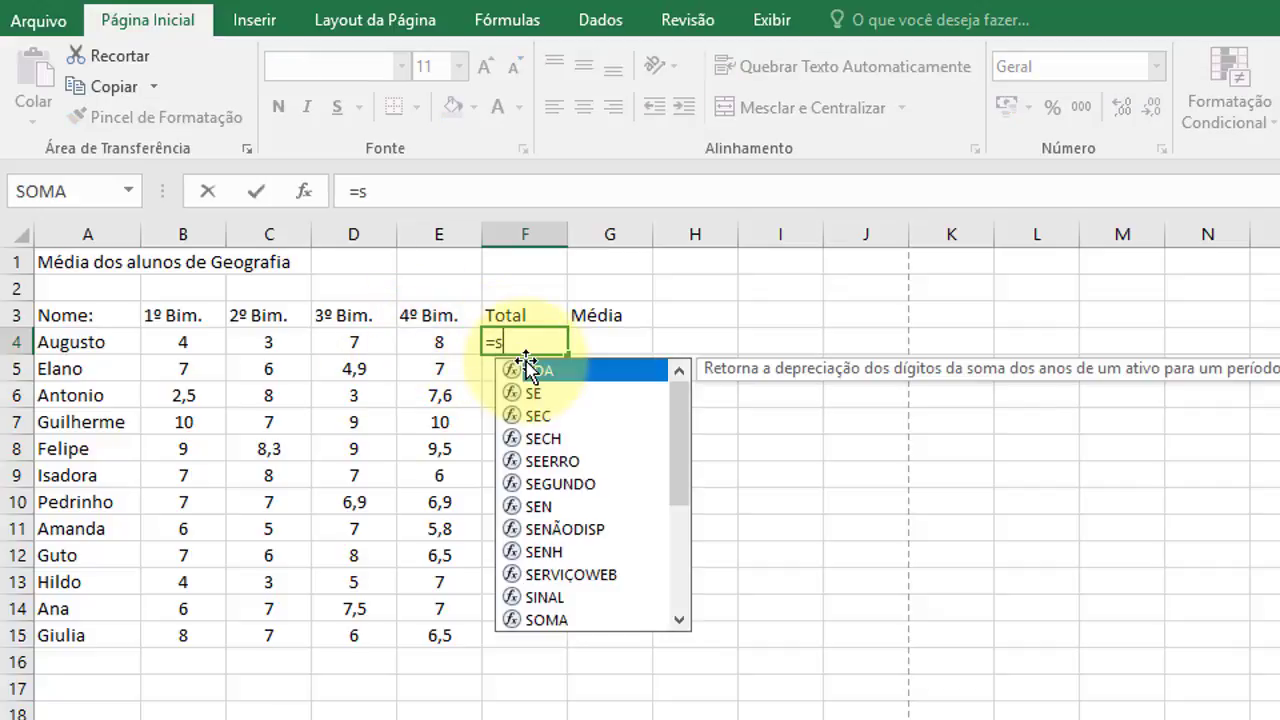
text(oma)
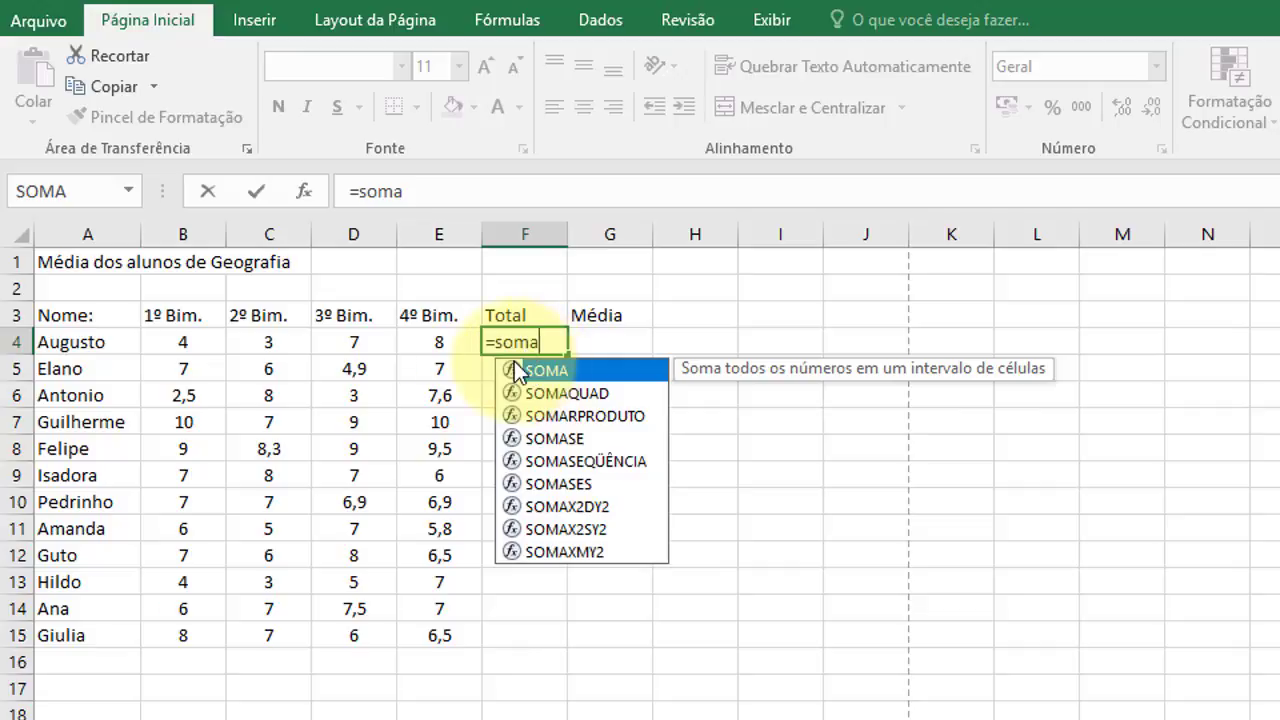
key(BackSpace)
key(BackSpace)
key(BackSpace)
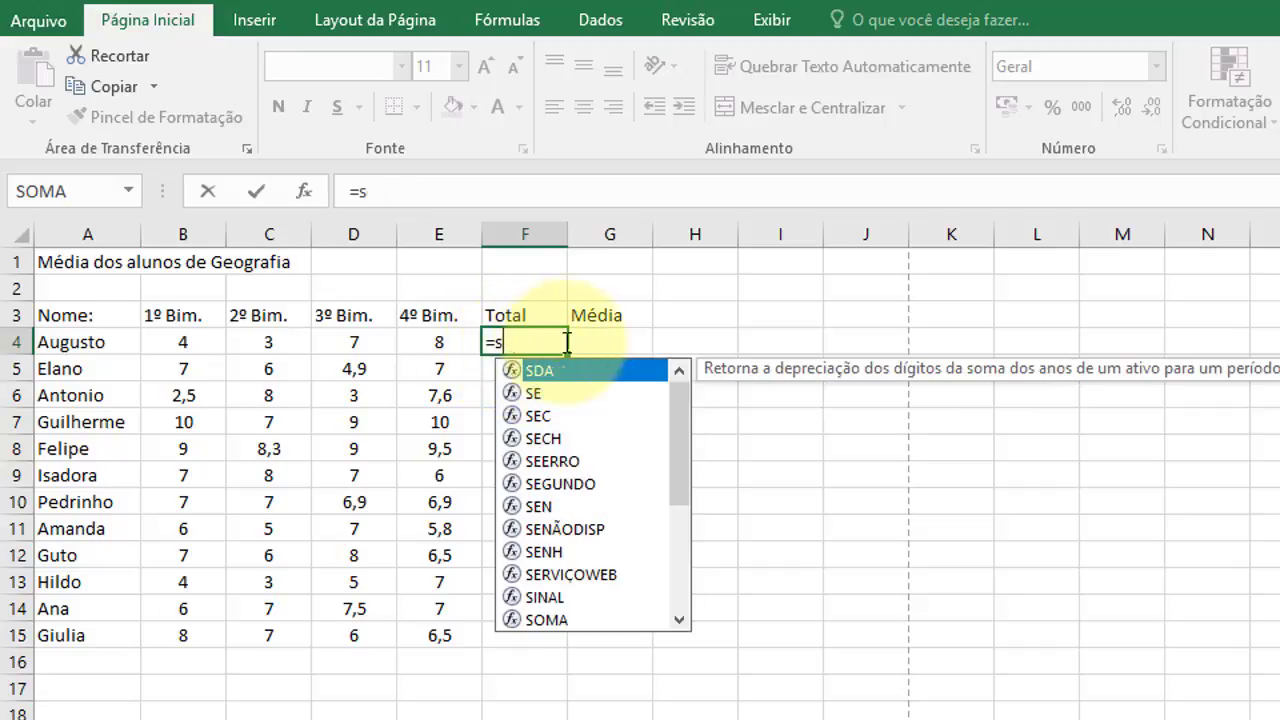
key(BackSpace)
text(Som)
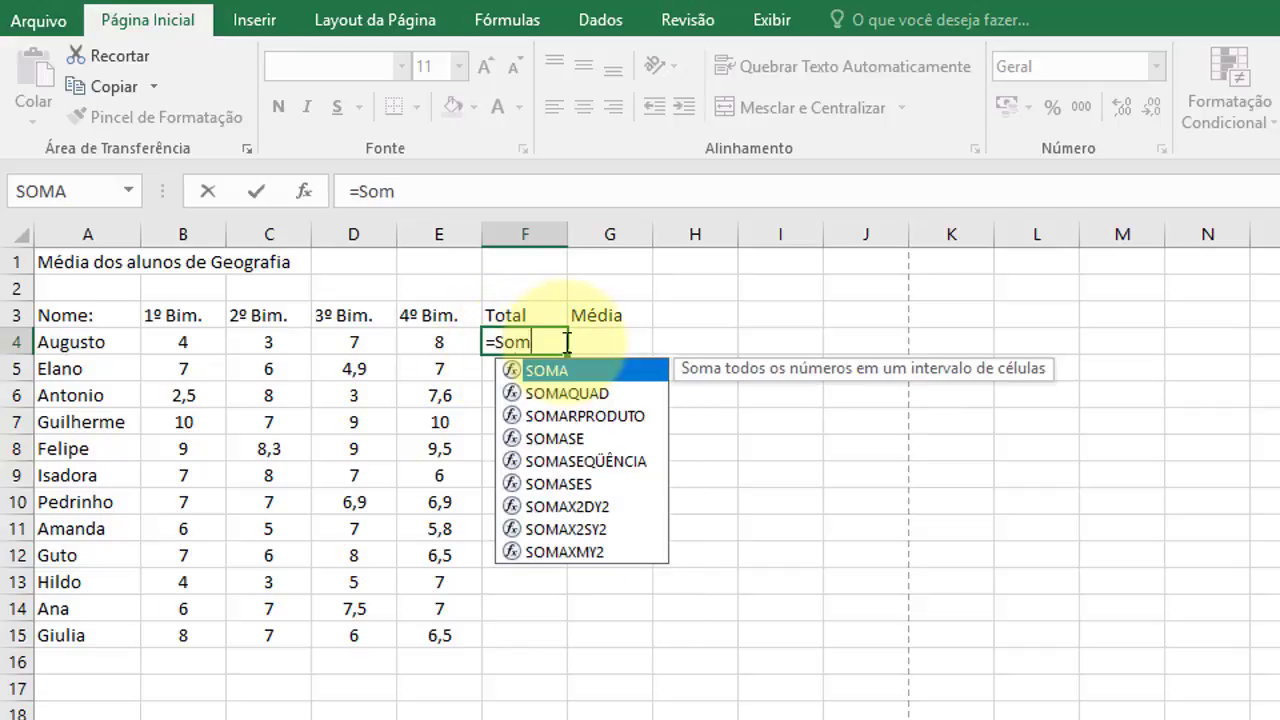
key(BackSpace)
key(BackSpace)
key(BackSpace)
key(BackSpace)
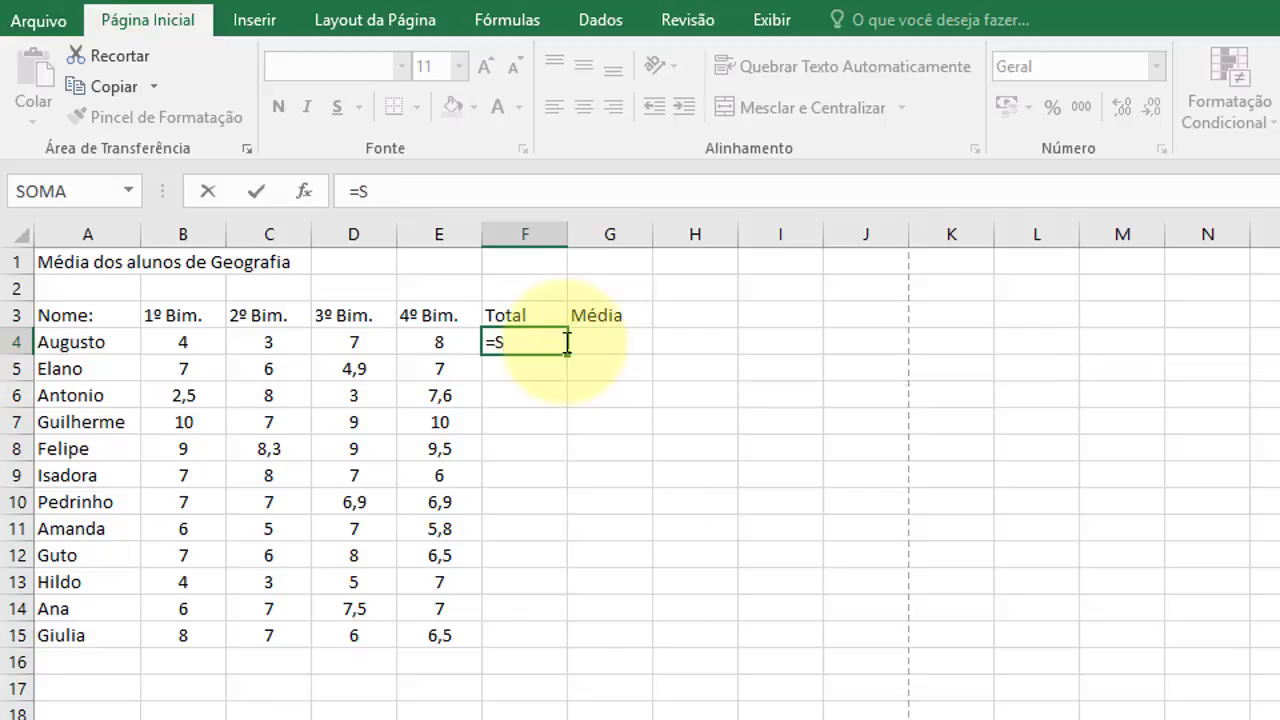
text(SOMA()
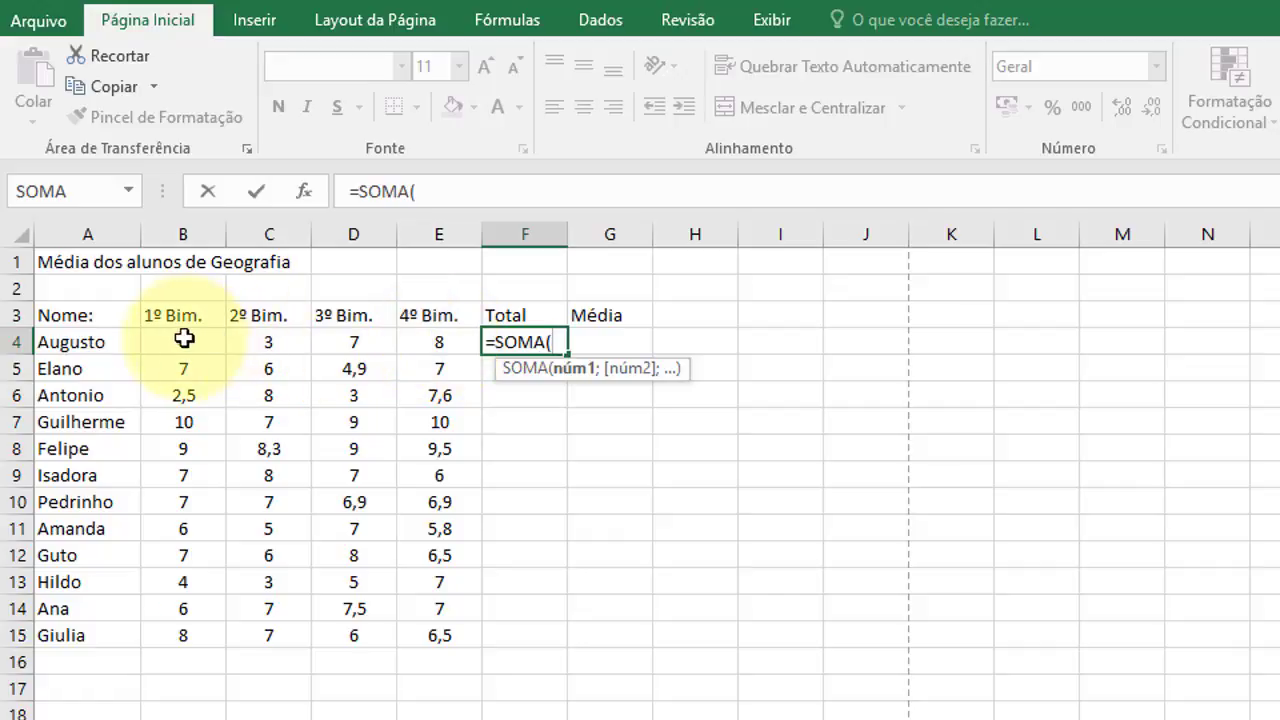
Step: Use B4:E4 as the SOMA range and confirm, so F4 shows 22
drag(175, 340, 413, 341)
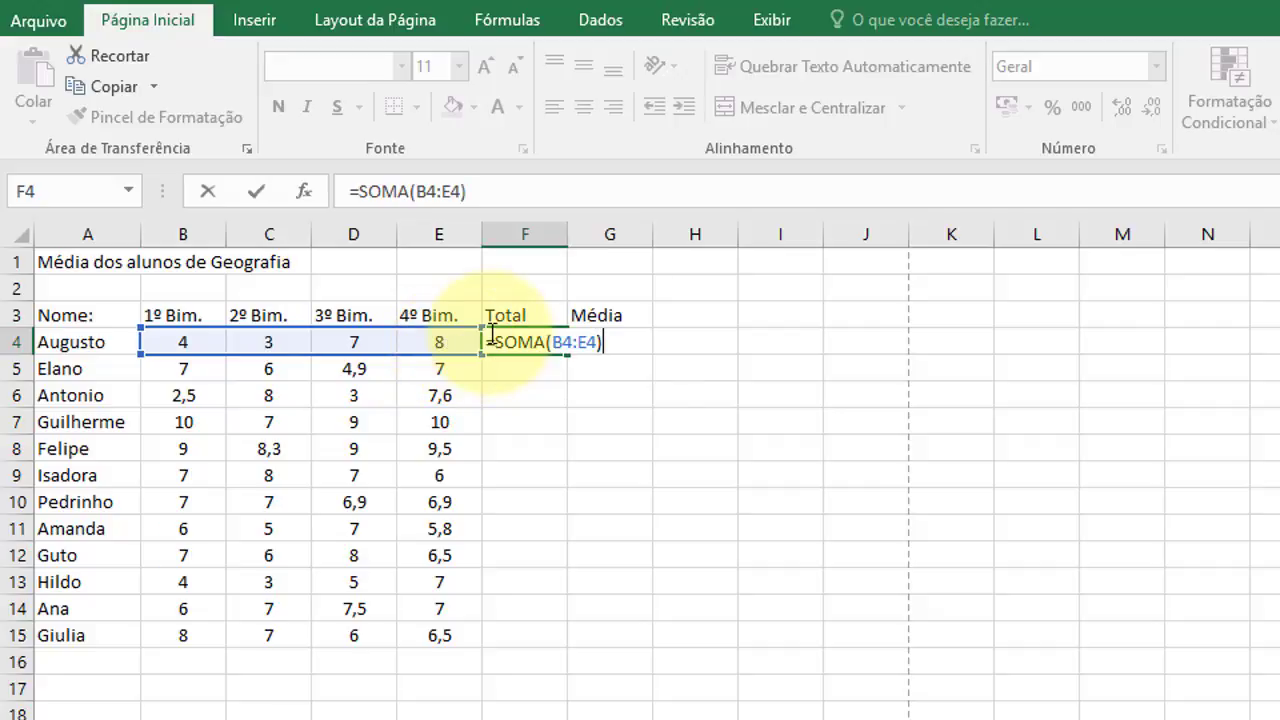
key(Return)
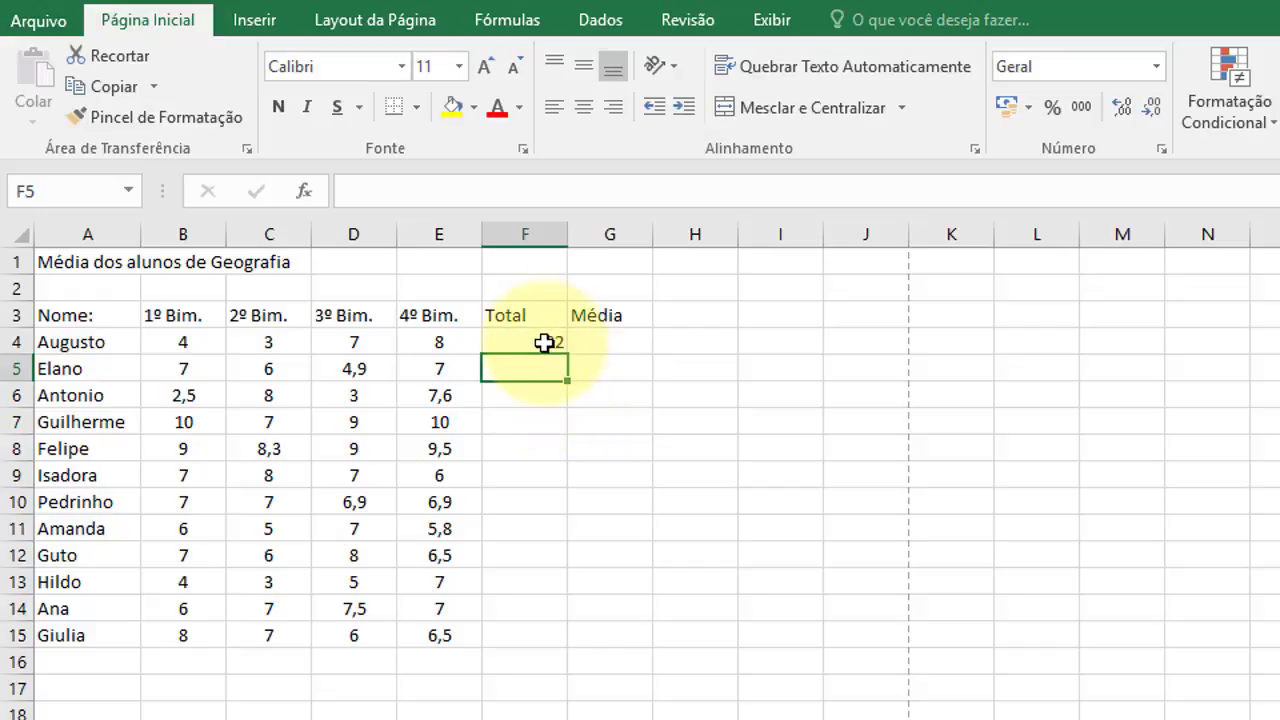
click(545, 343)
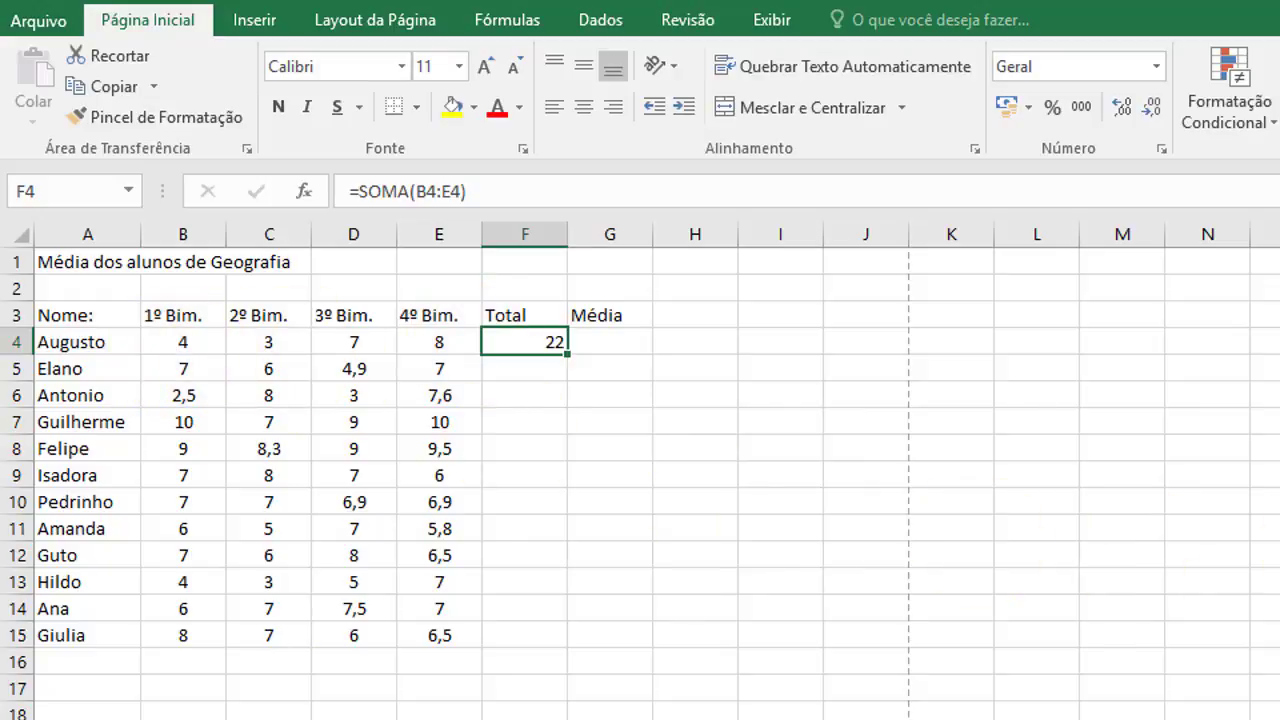
drag(458, 194, 414, 195)
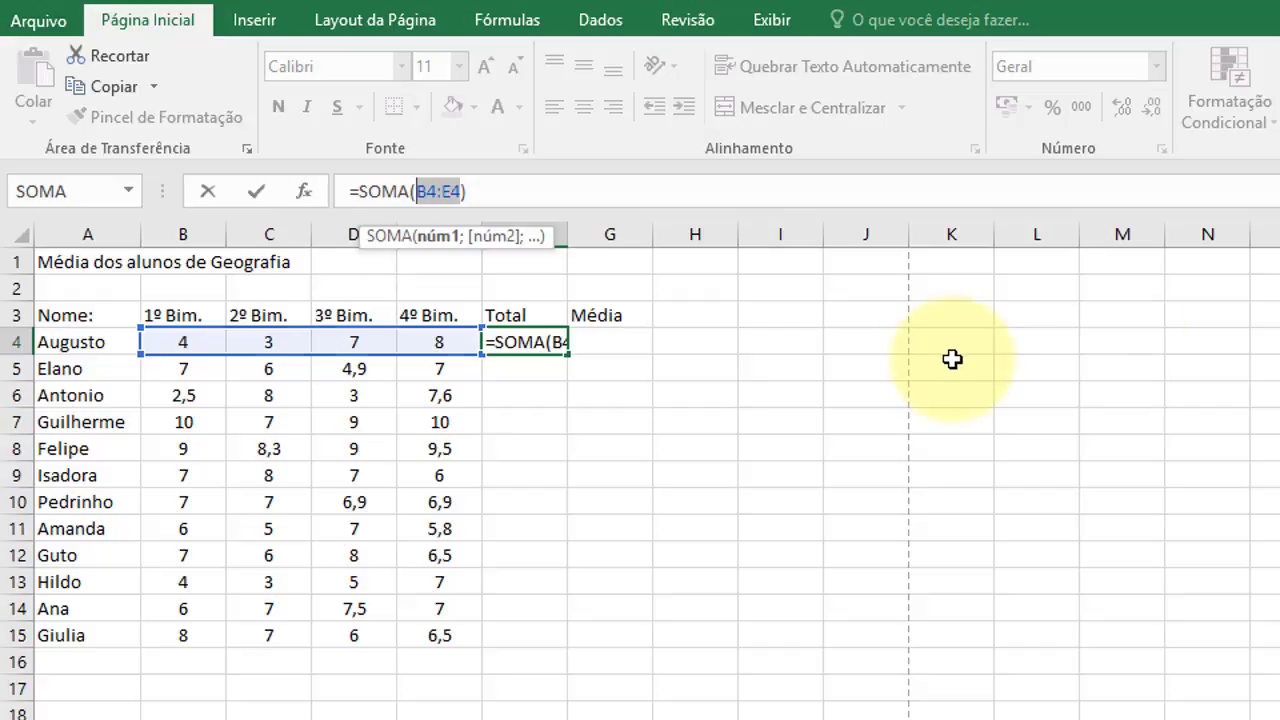
key(Return)
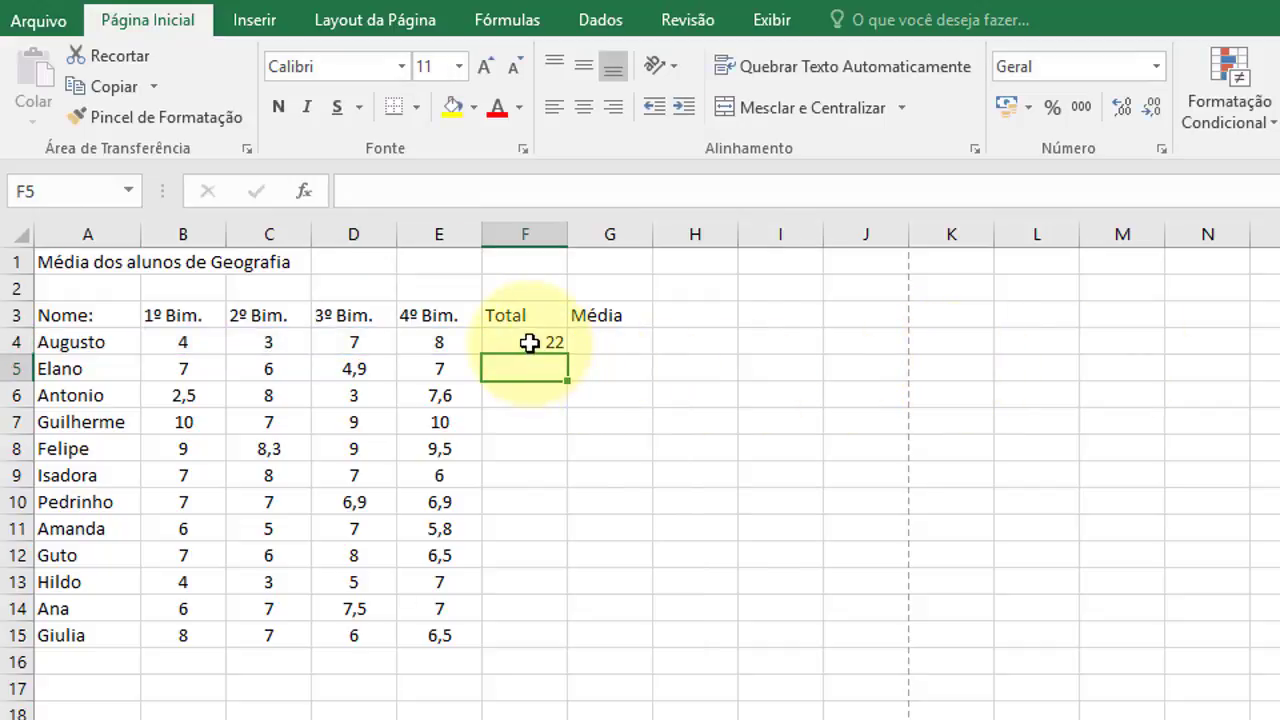
click(529, 343)
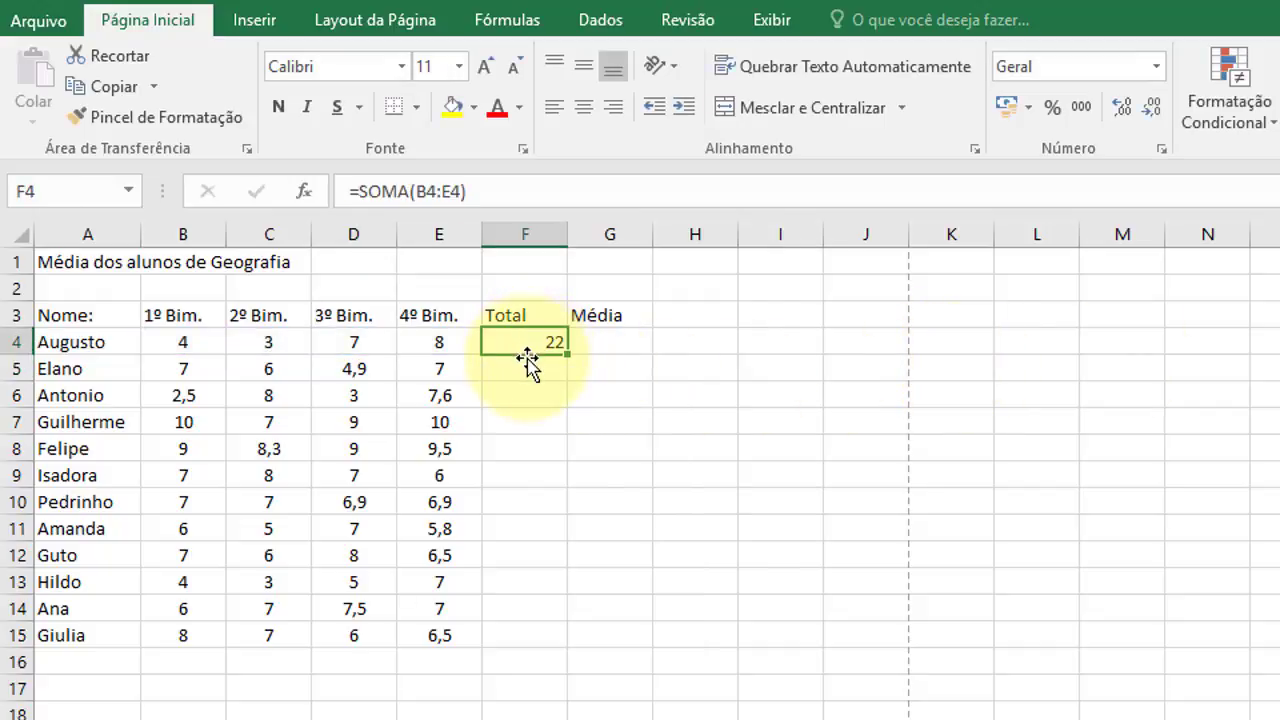
click(529, 363)
click(529, 397)
click(529, 369)
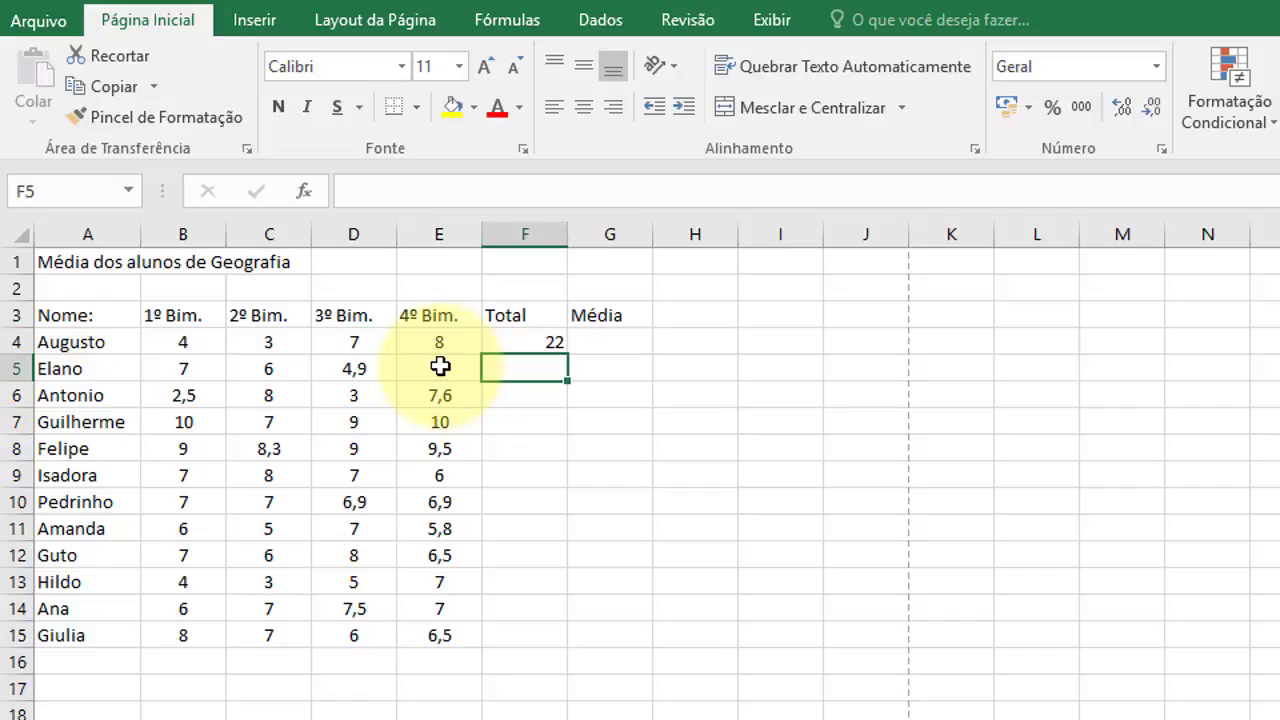
click(509, 391)
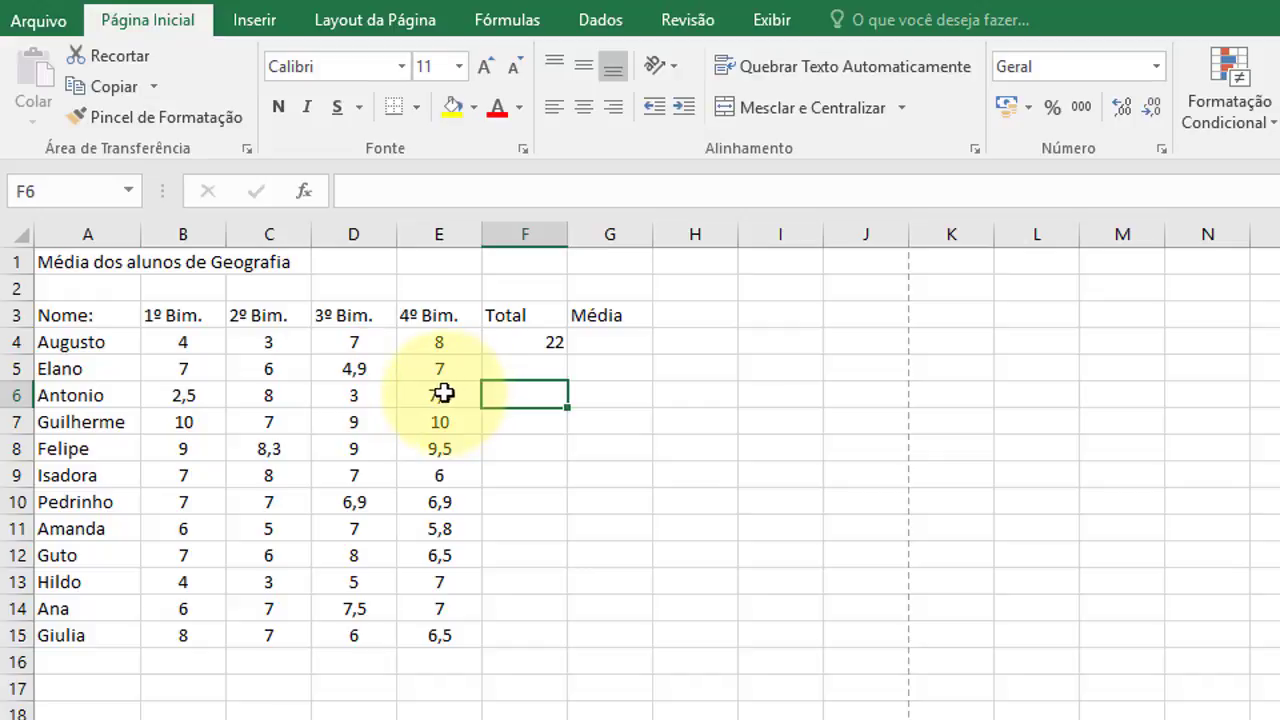
click(545, 338)
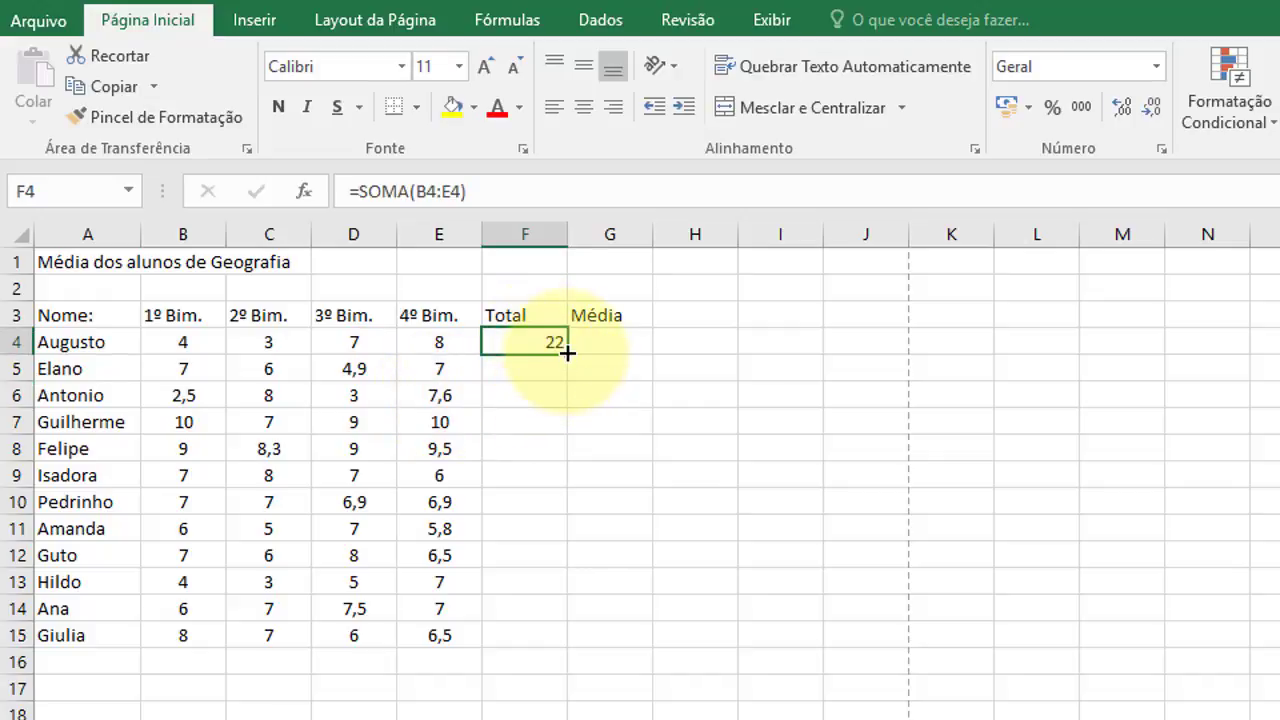
drag(567, 353, 594, 649)
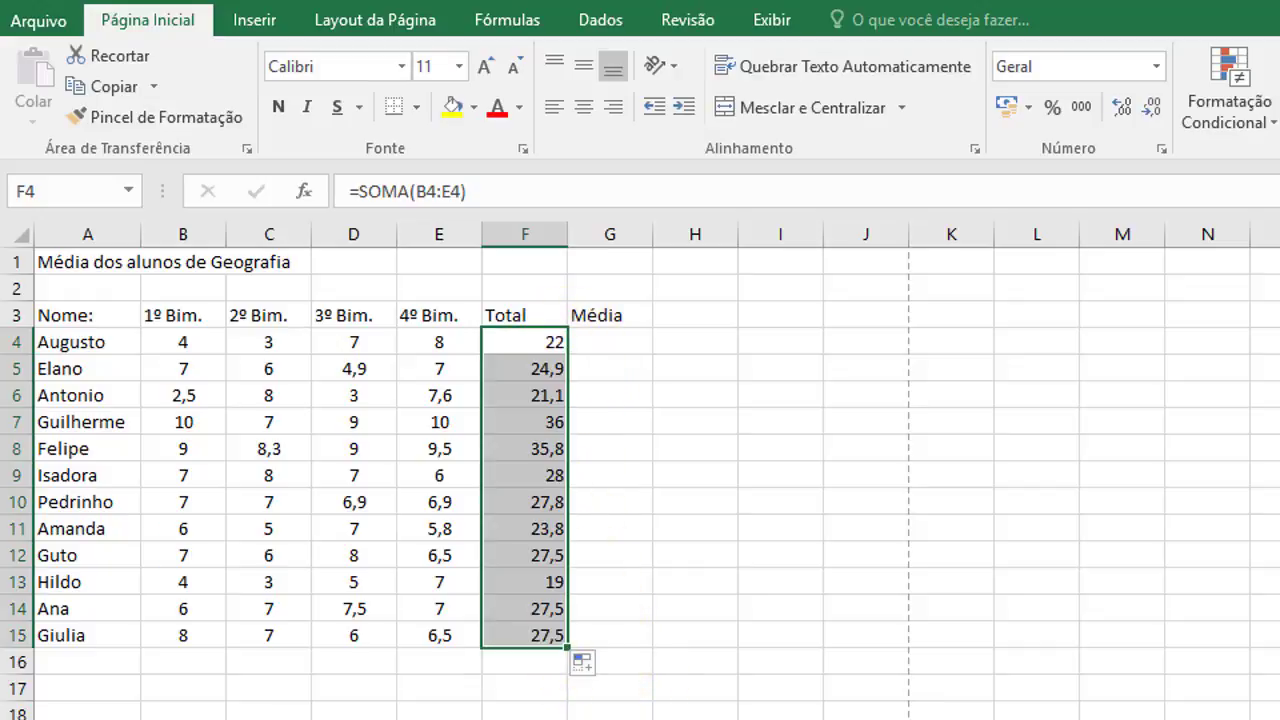
key(ctrl+z)
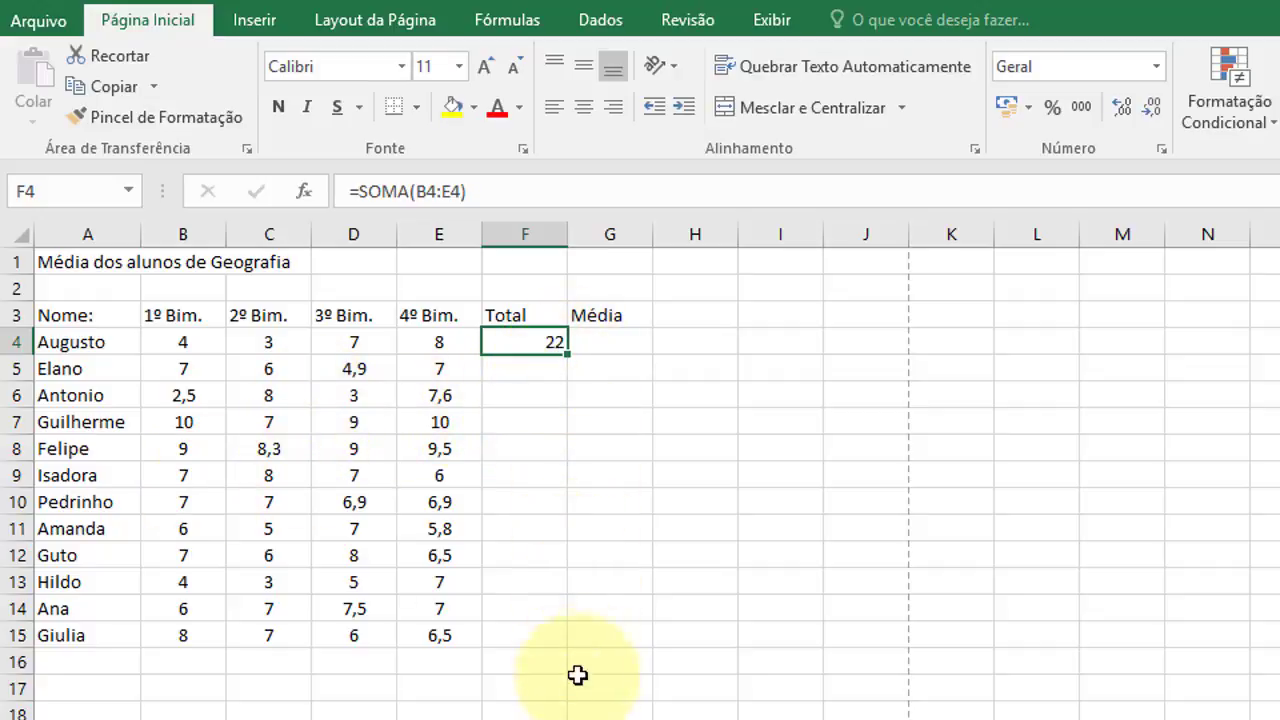
Step: Fill the =SOMA(B4:E4) formula down from F4 by double-clicking the fill handle, redoing it once
double_click(566, 355)
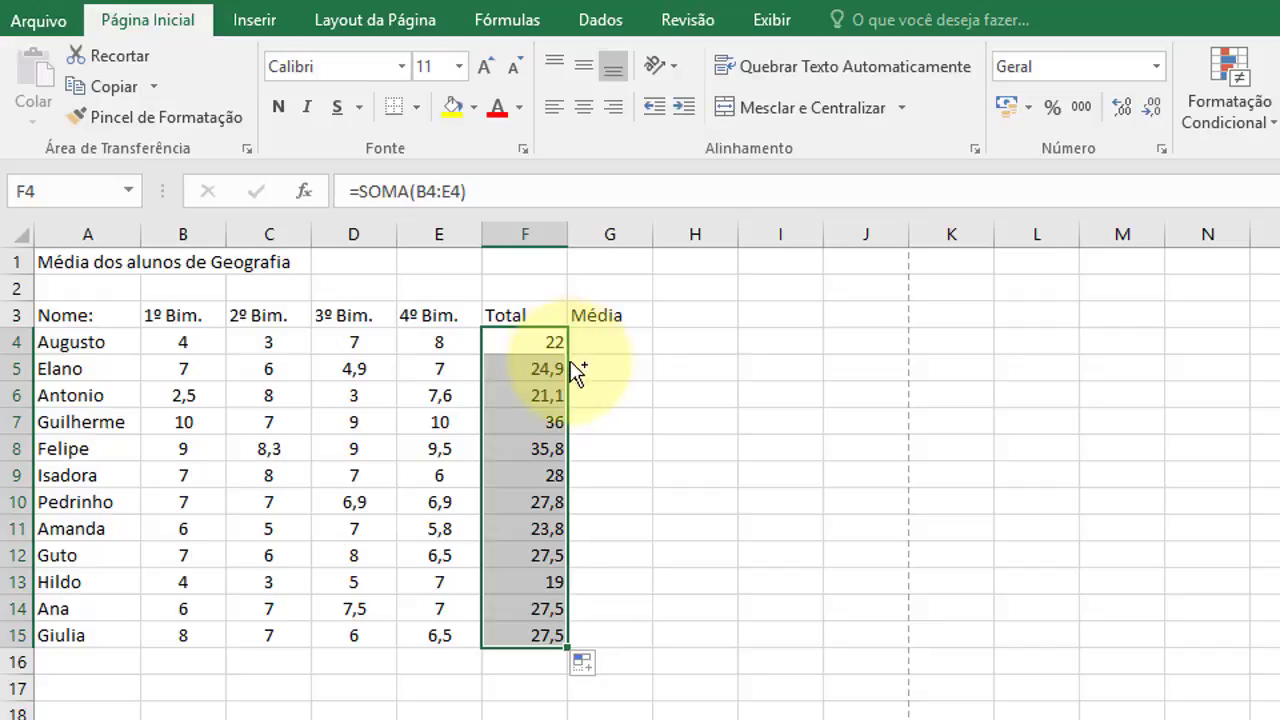
key(ctrl+z)
click(518, 340)
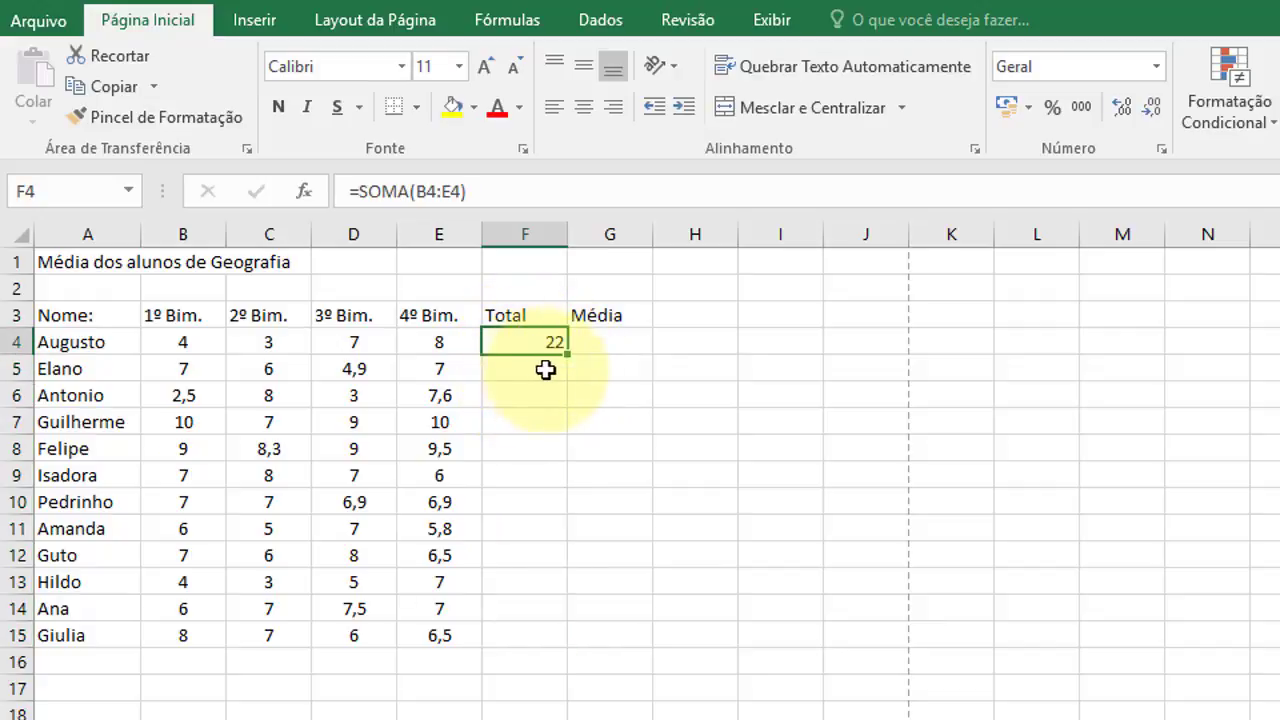
double_click(568, 354)
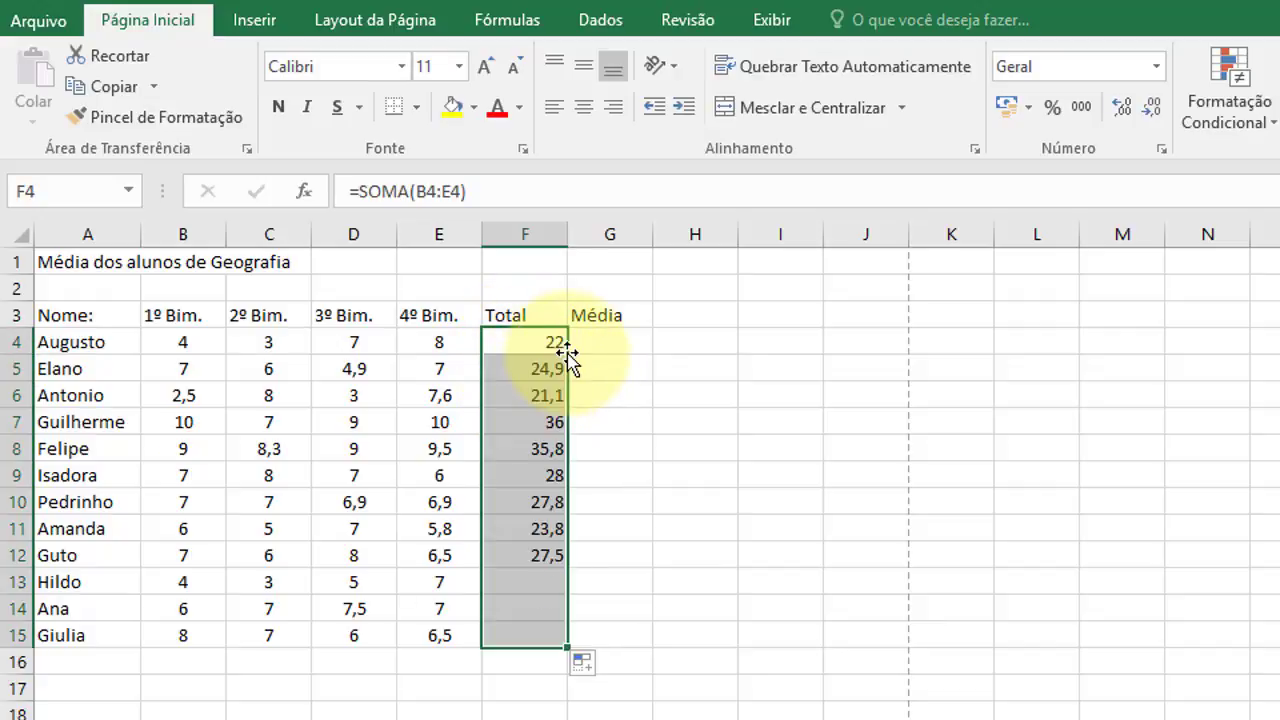